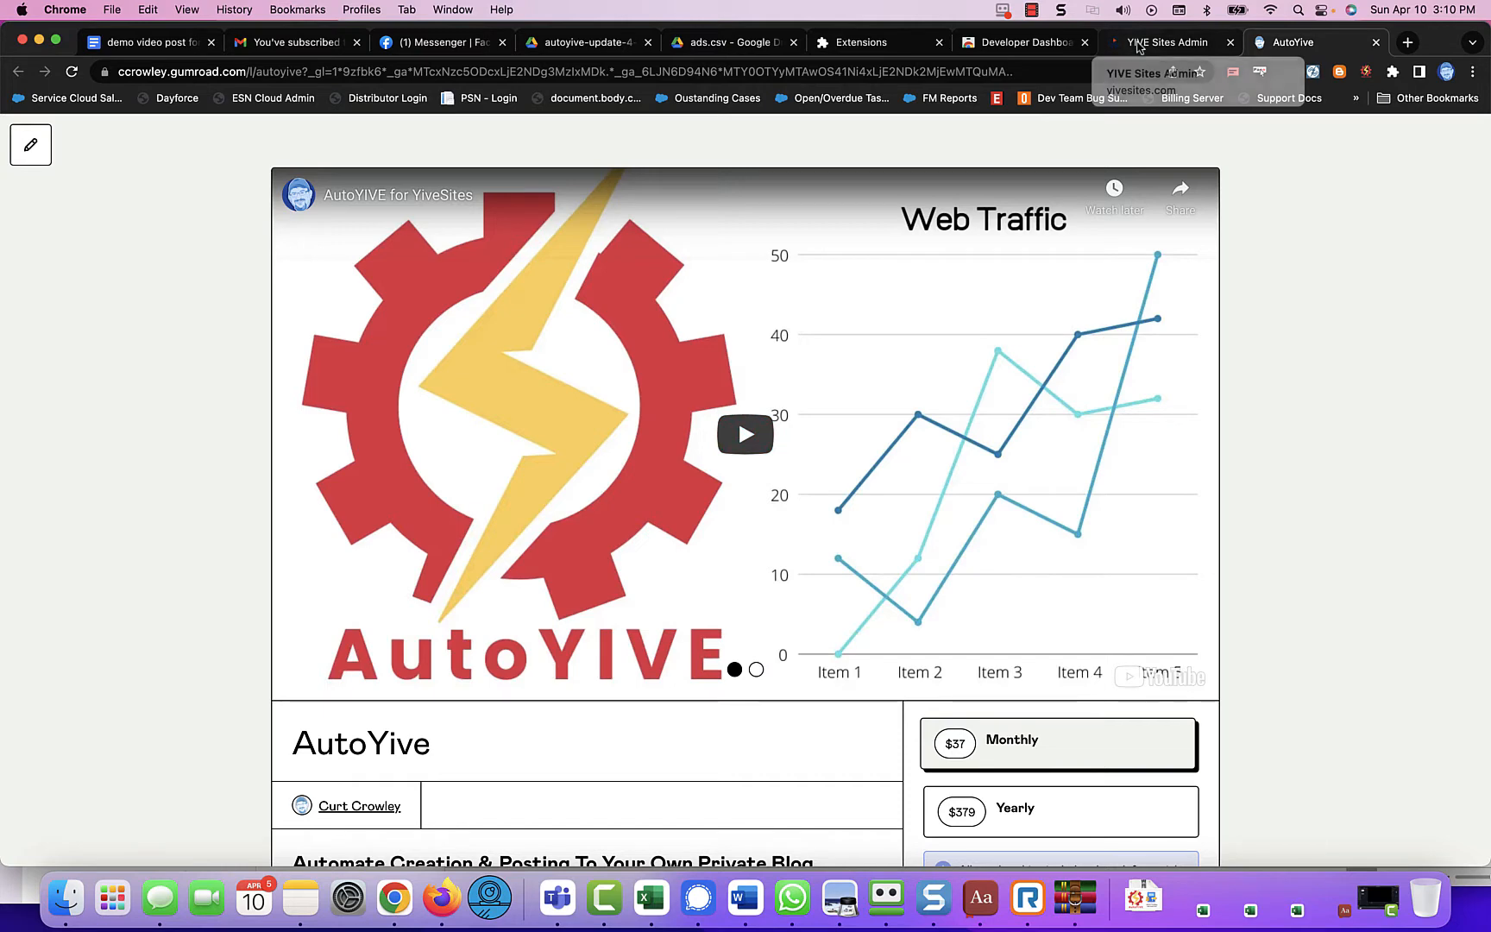
- Switch to the YIVE Sites admin page, open the AutoYIVE extension and return to its list of functions
click(1139, 46)
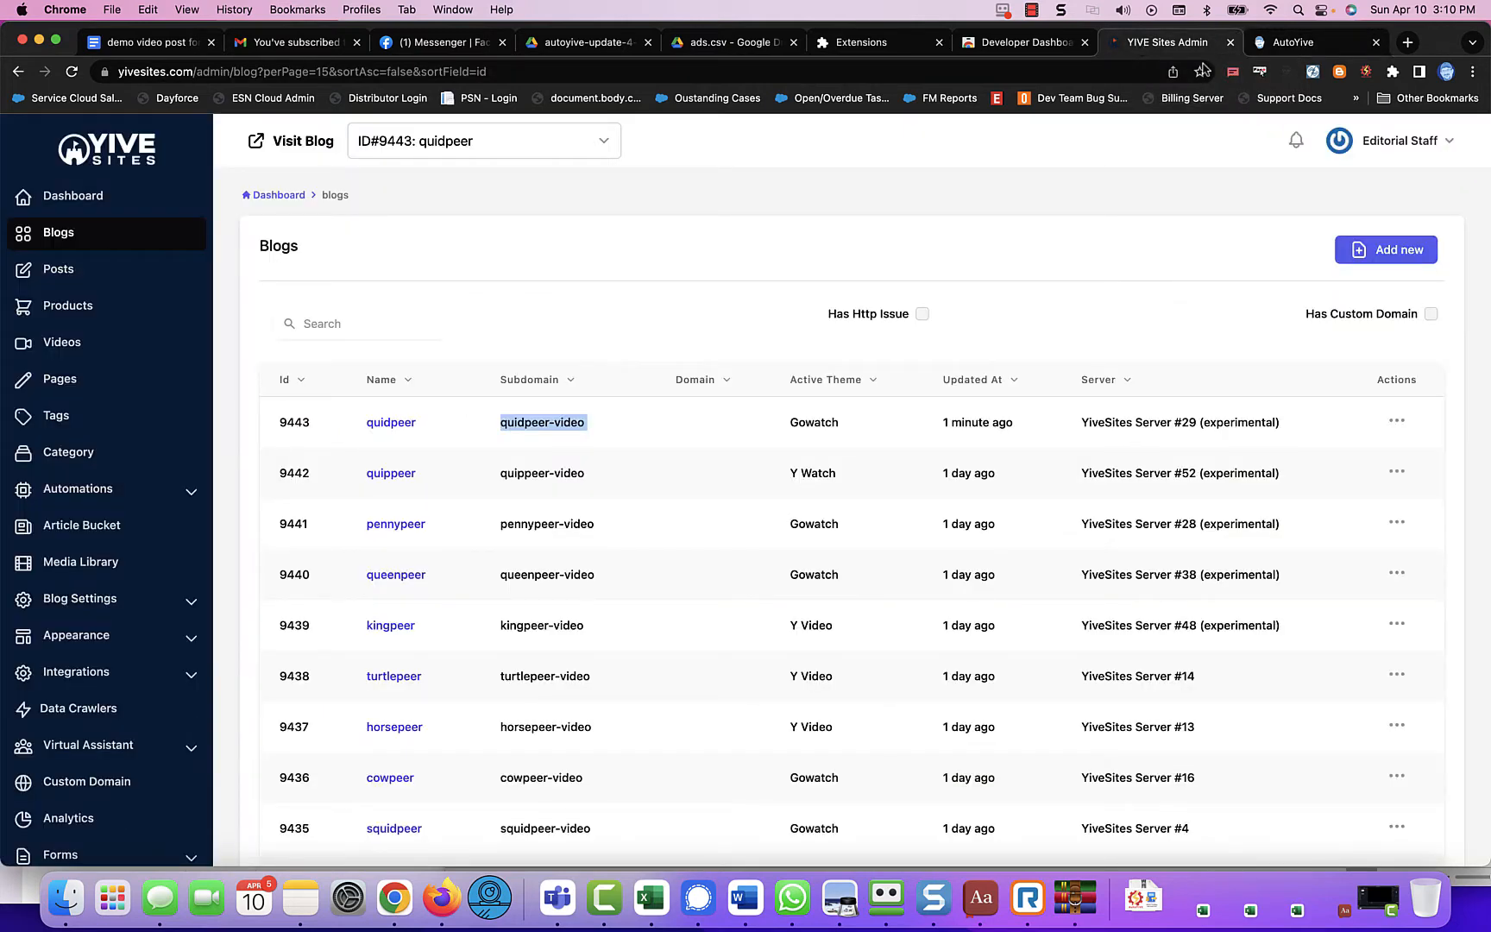
click(1367, 72)
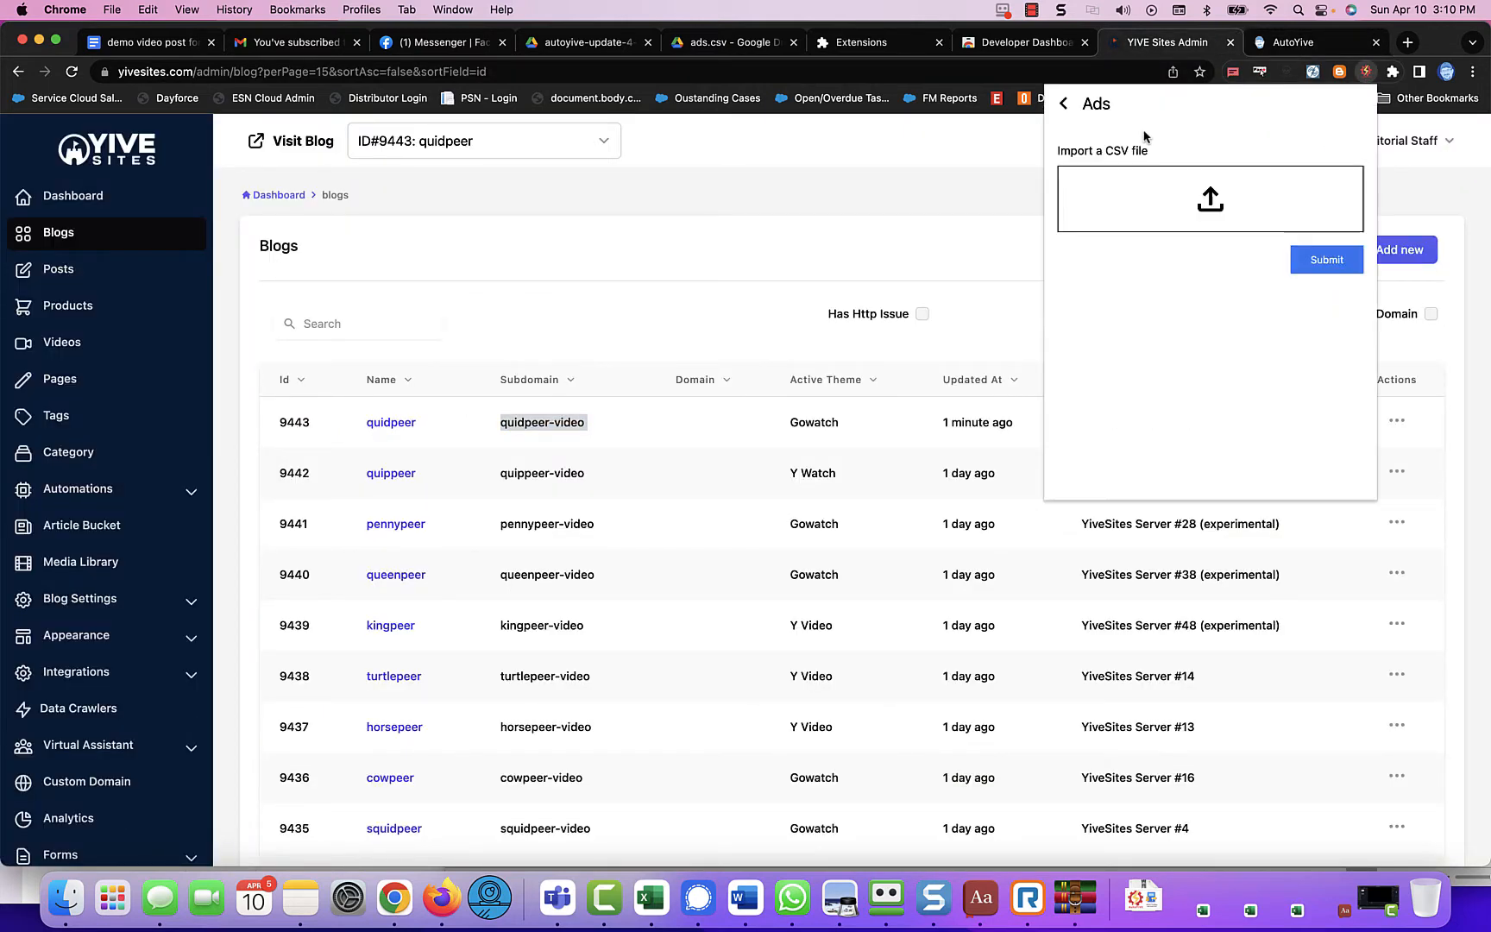
click(1089, 108)
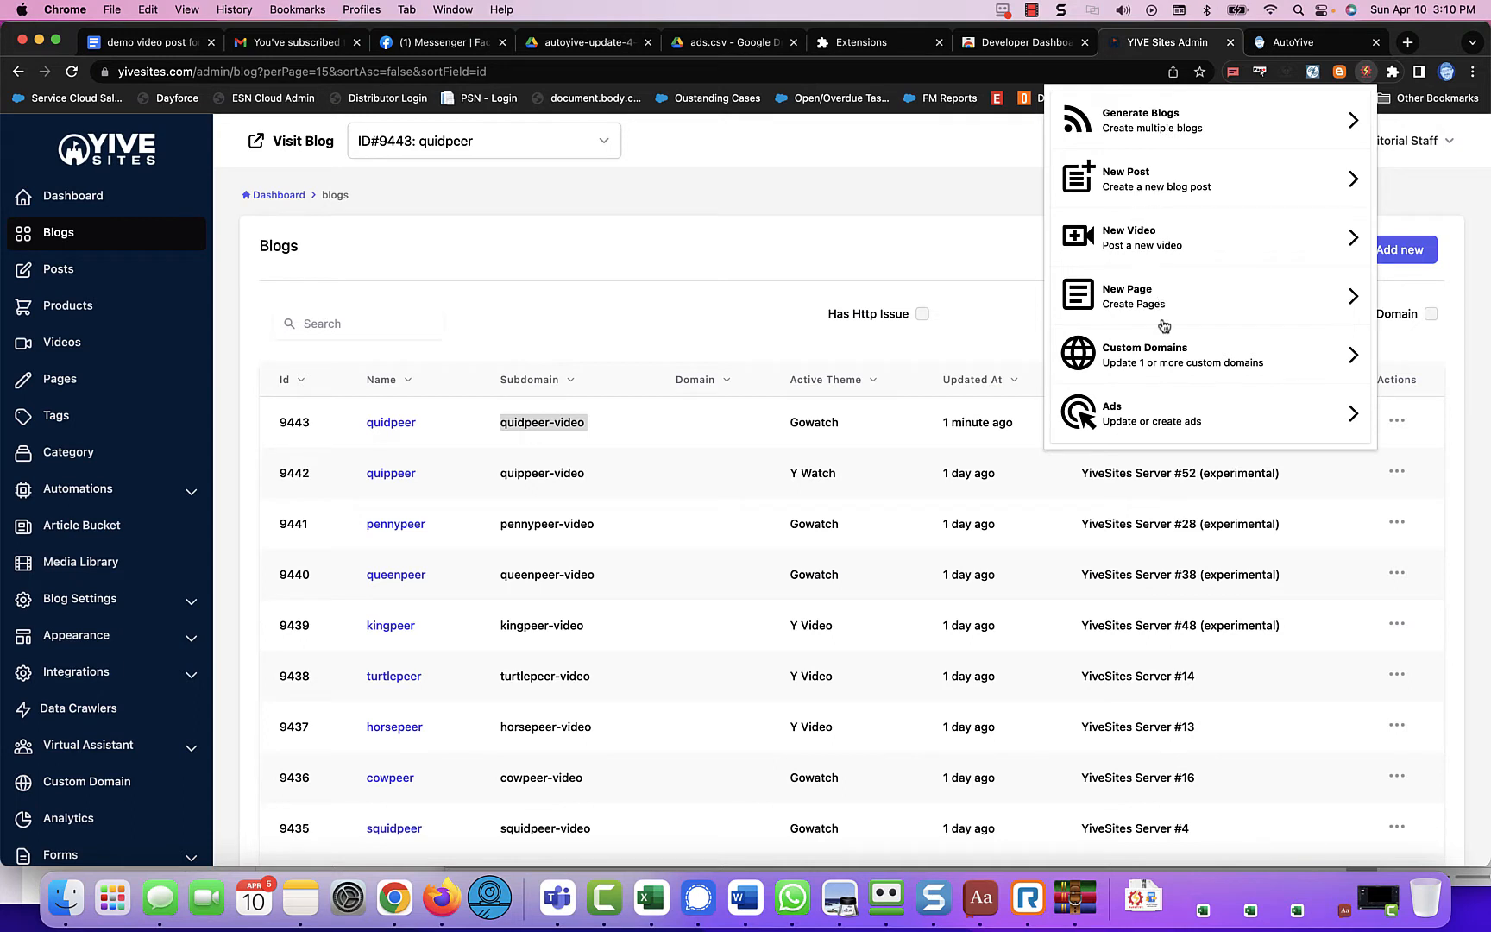
- Switch to the ads-4-10-2022 file in Excel and clear the quidpeer-video row's ad scripts under before_header_body and footer_body
click(648, 893)
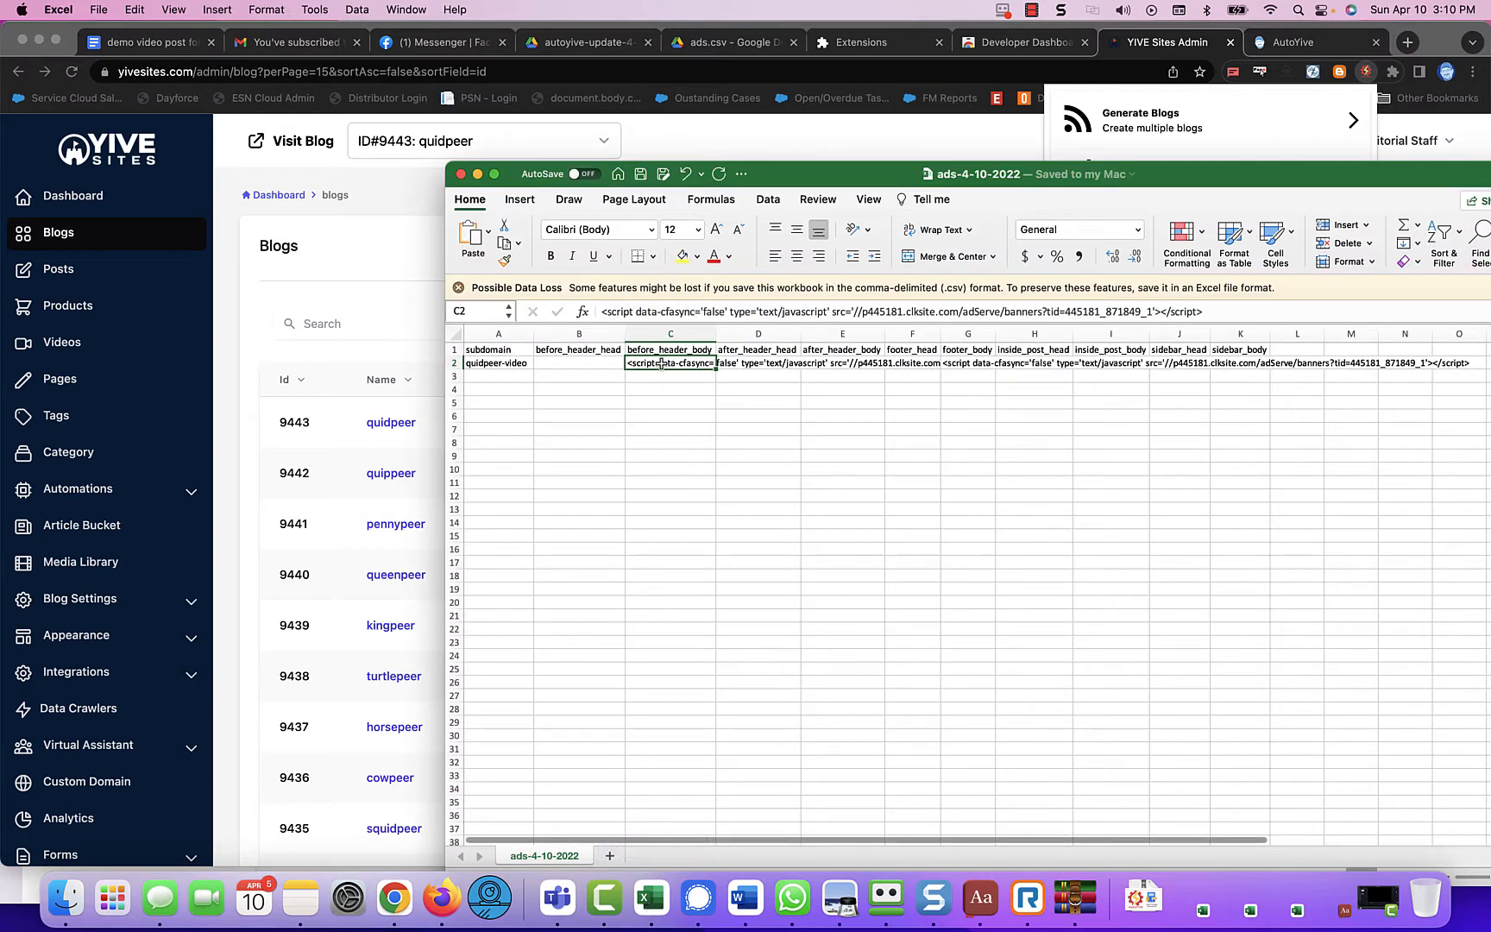
key(super+c)
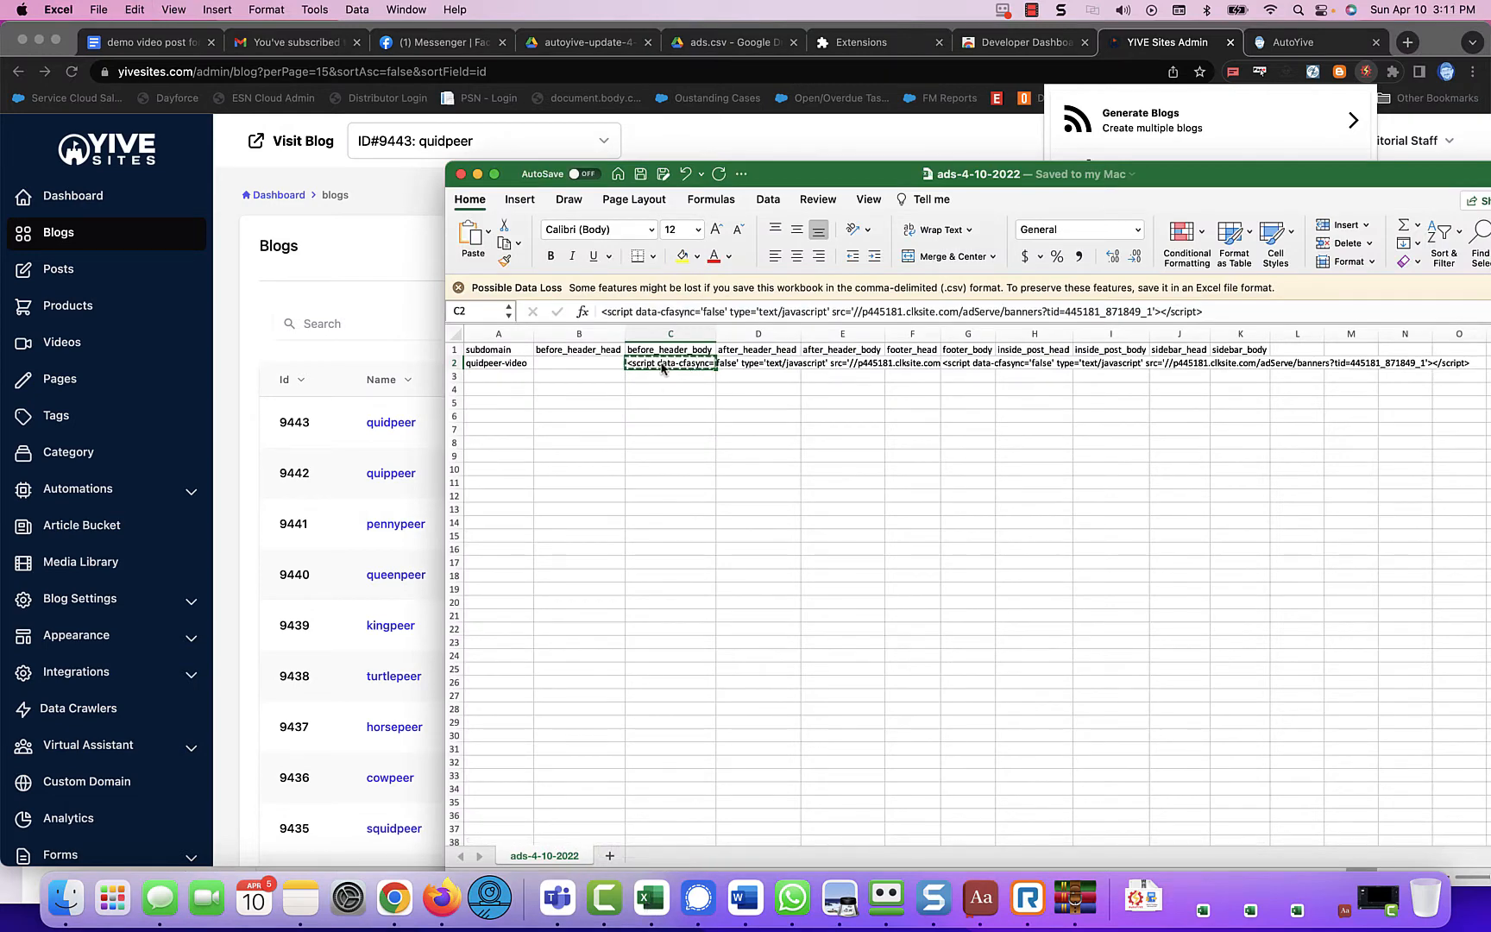
drag(1207, 321, 570, 321)
key(BackSpace)
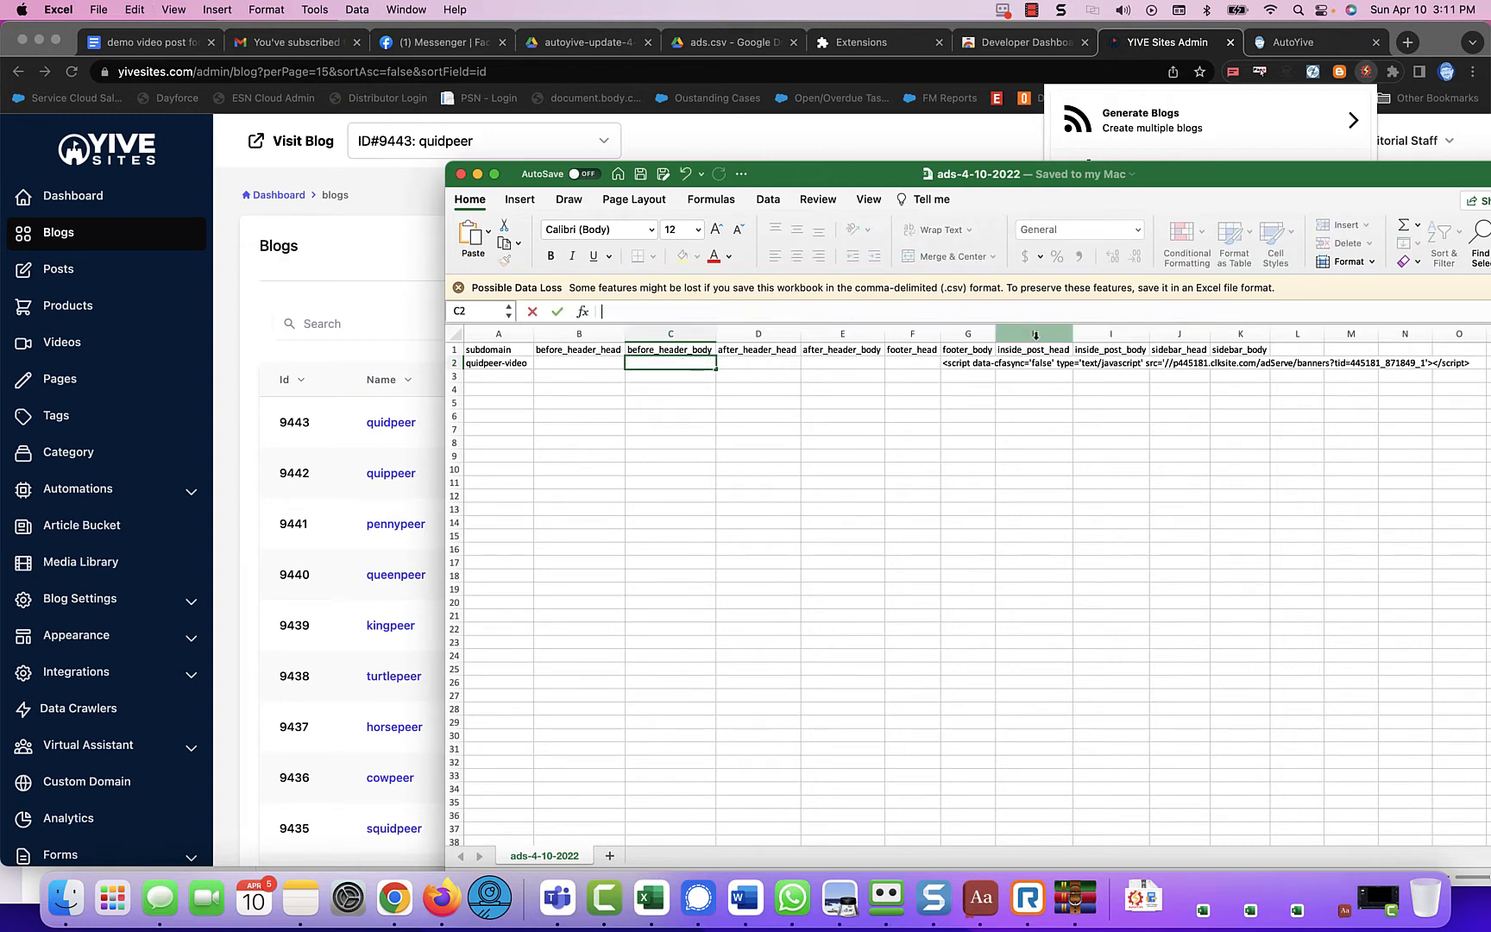
click(956, 362)
drag(1224, 311, 435, 313)
key(BackSpace)
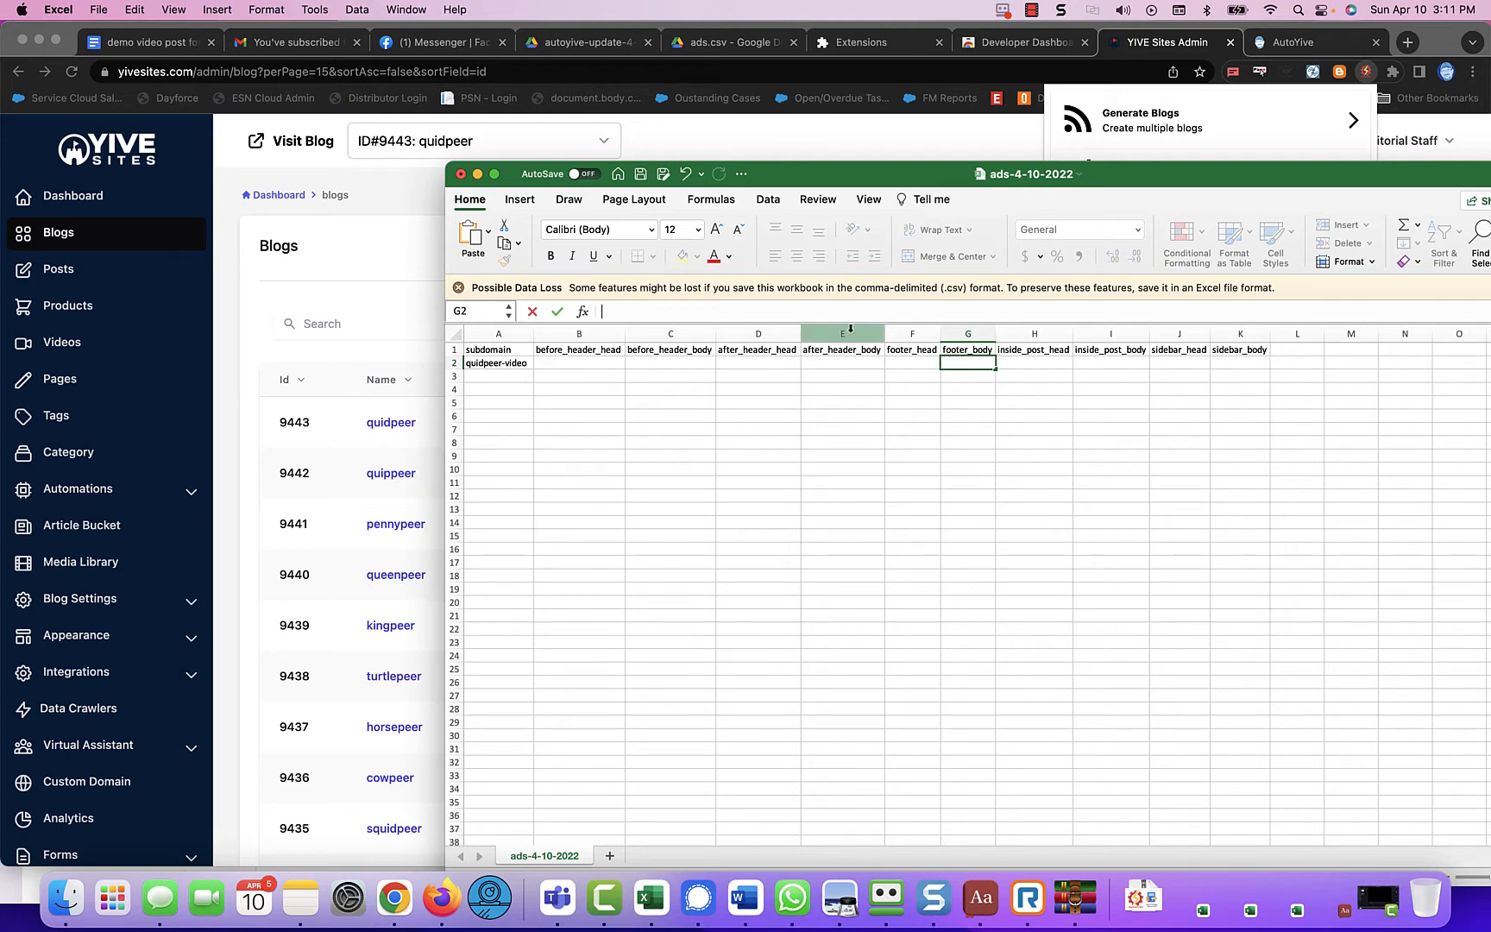
click(574, 336)
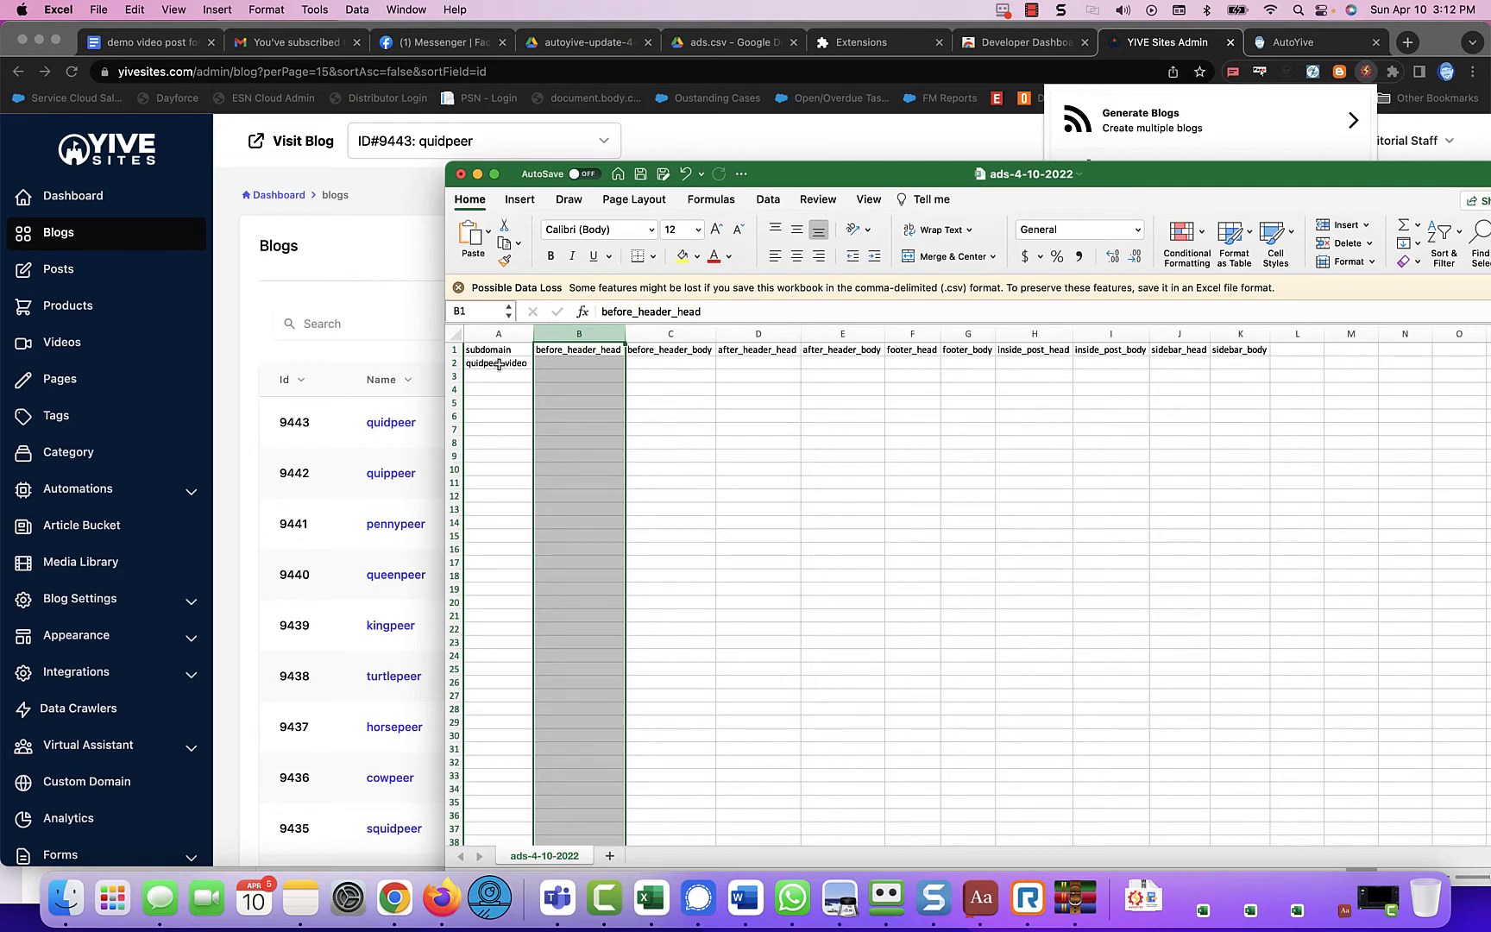
- Switch back to the YIVE Sites blog list and highlight the quidpeer-video subdomain
click(386, 259)
click(565, 346)
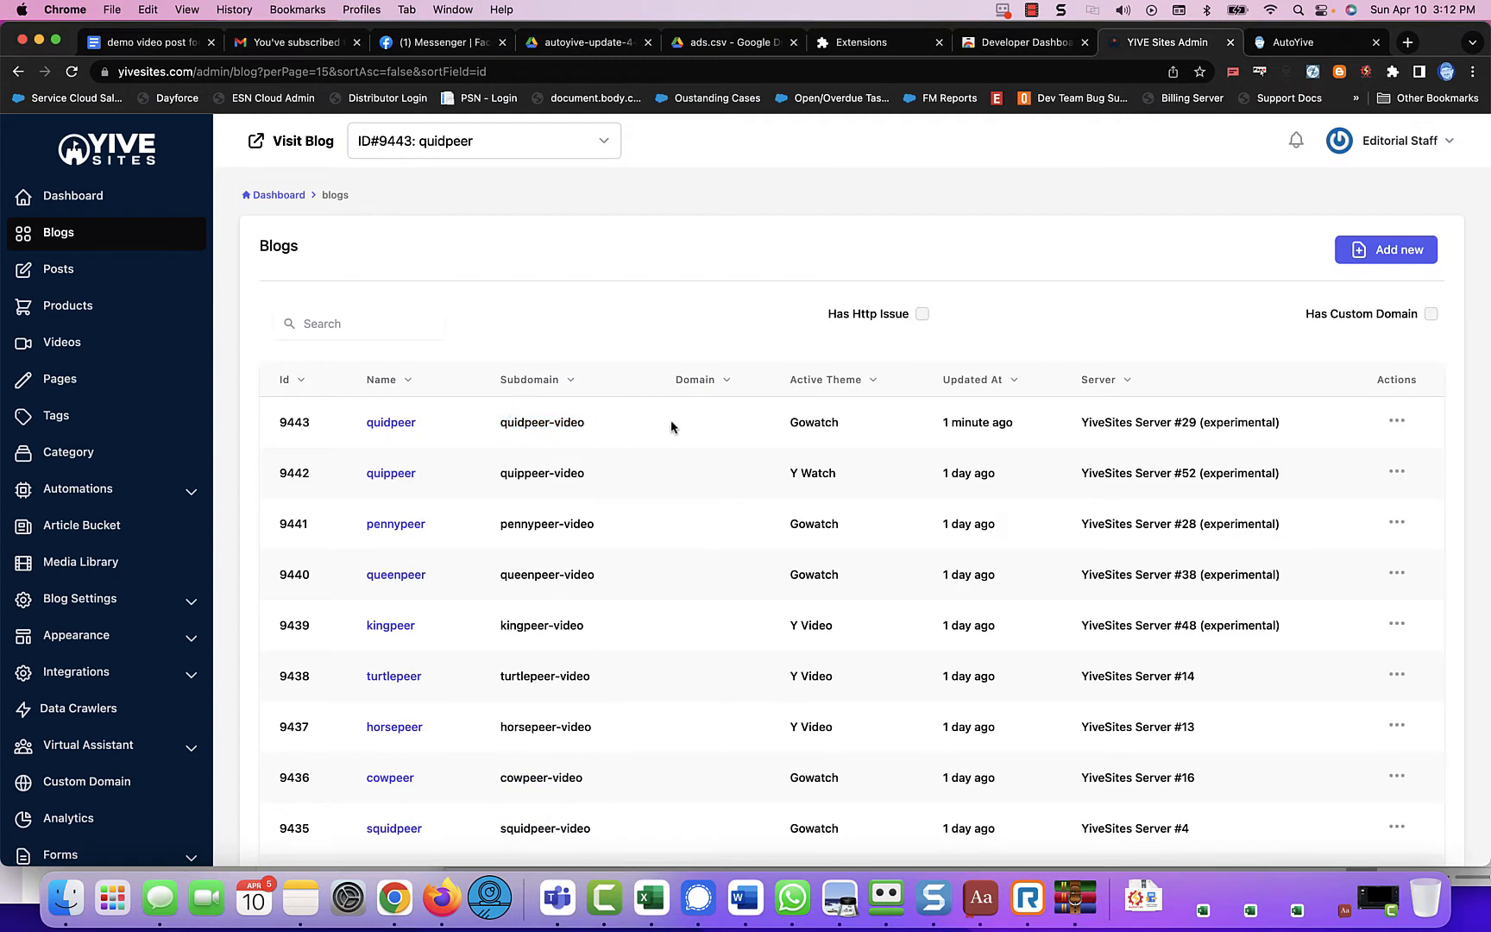
drag(502, 423, 590, 427)
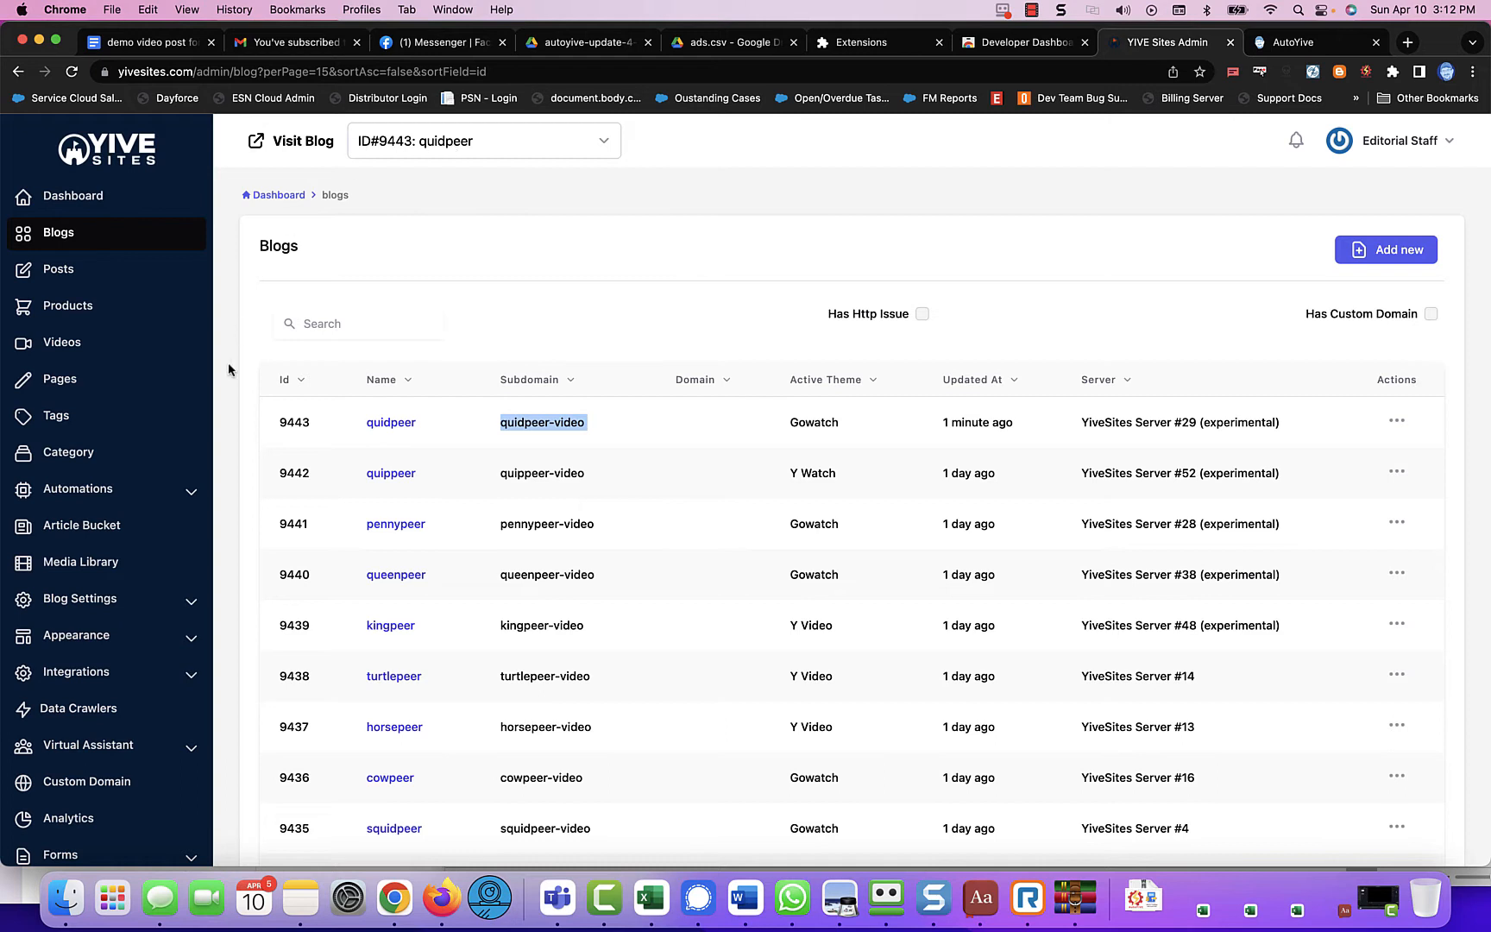
- Open the quidpeer blog's ad settings and look through the ad placement sections from After Header to Sidebar
click(107, 638)
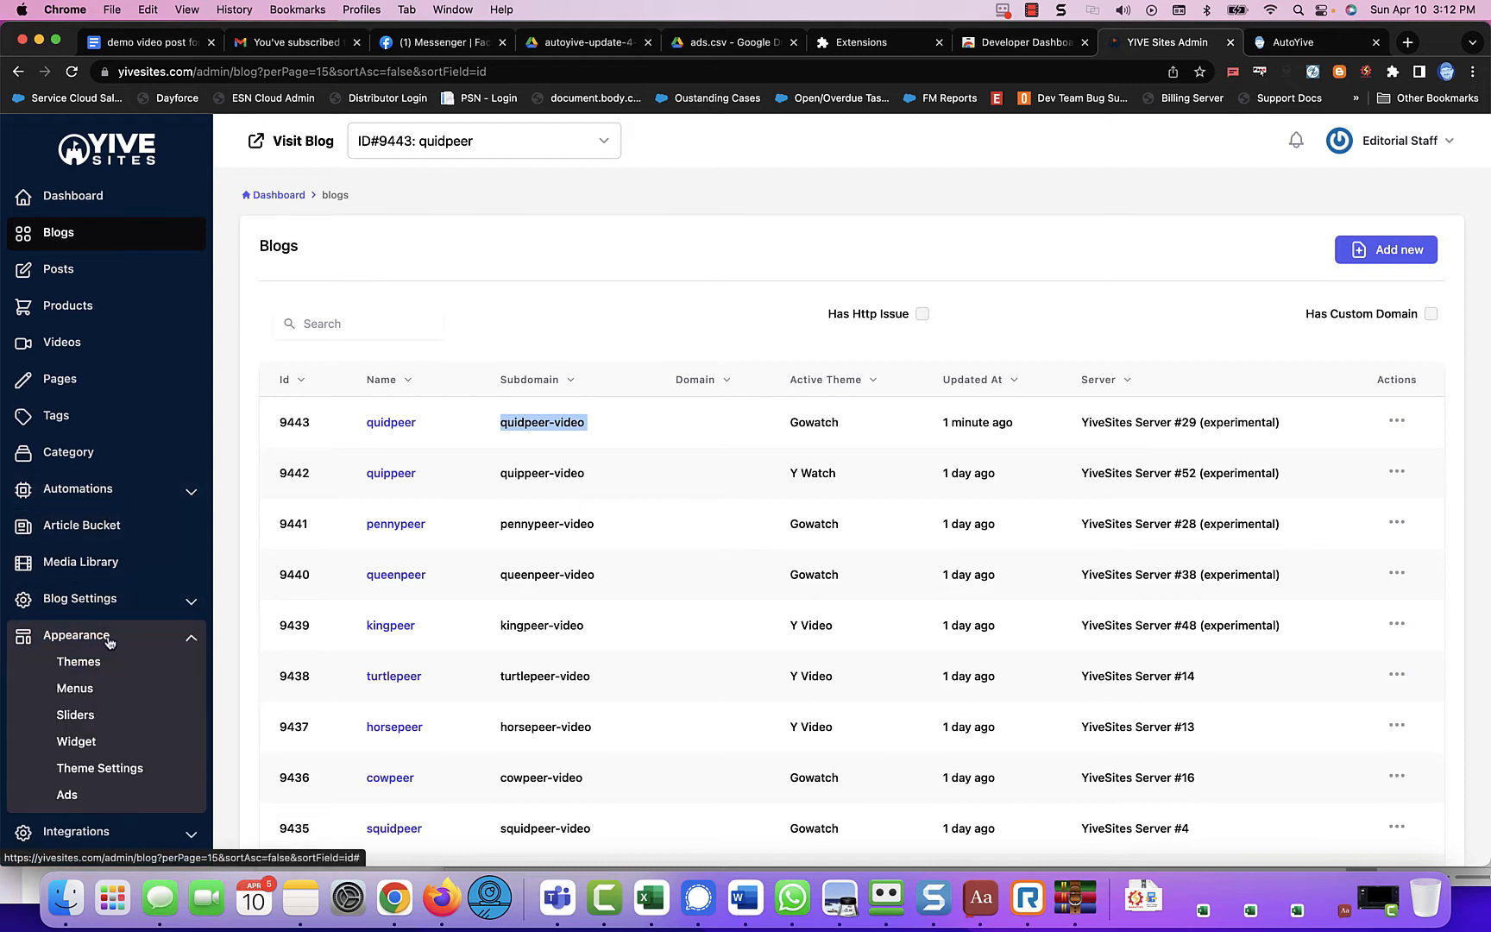
click(67, 794)
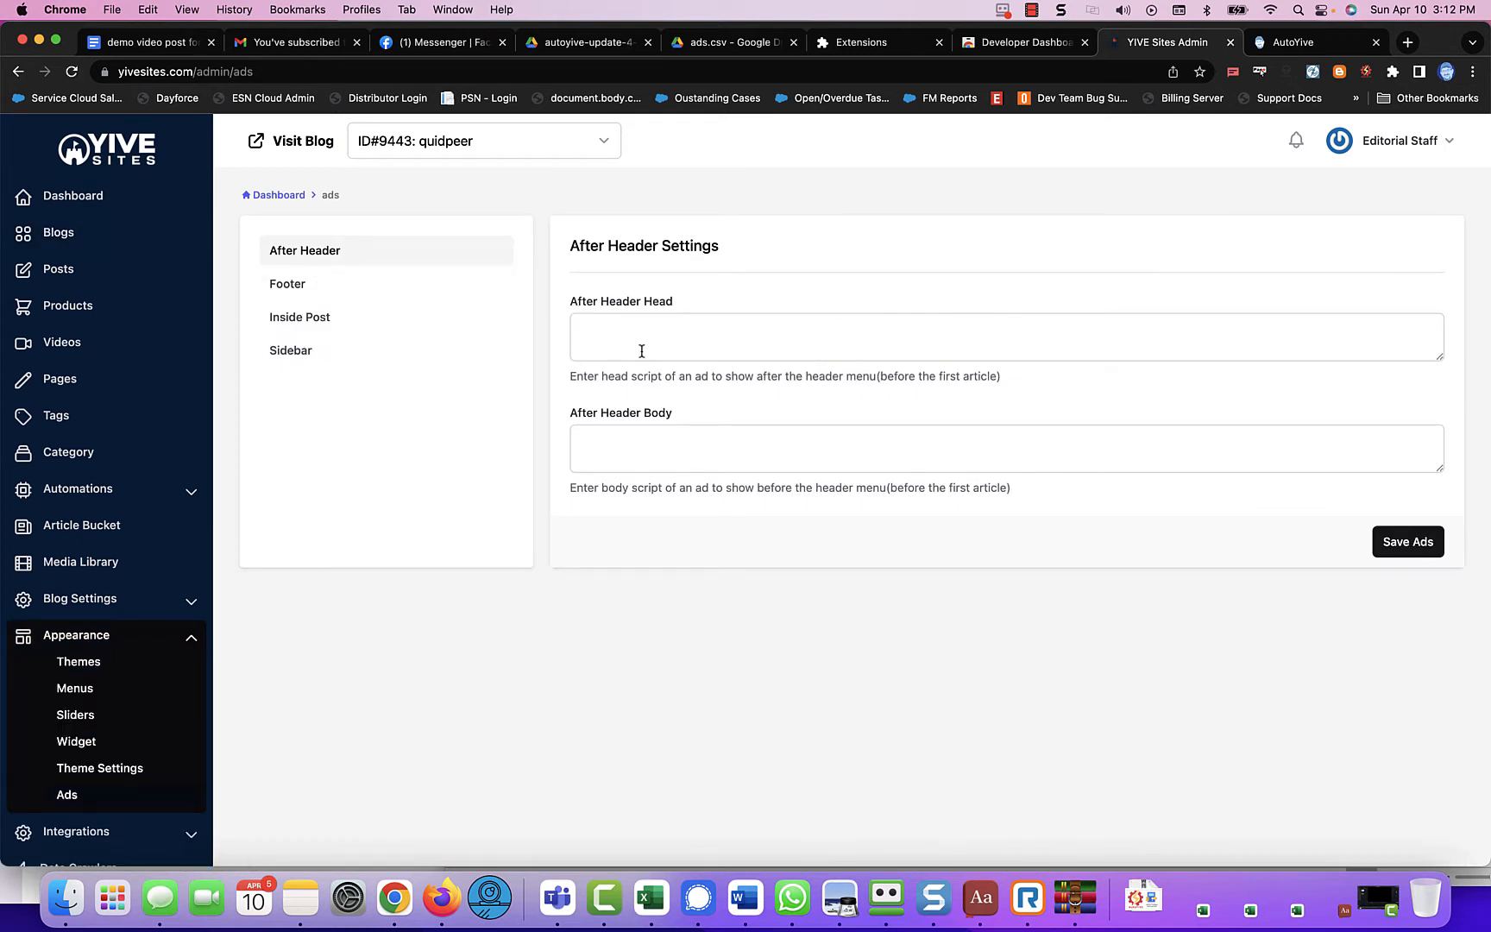
click(310, 294)
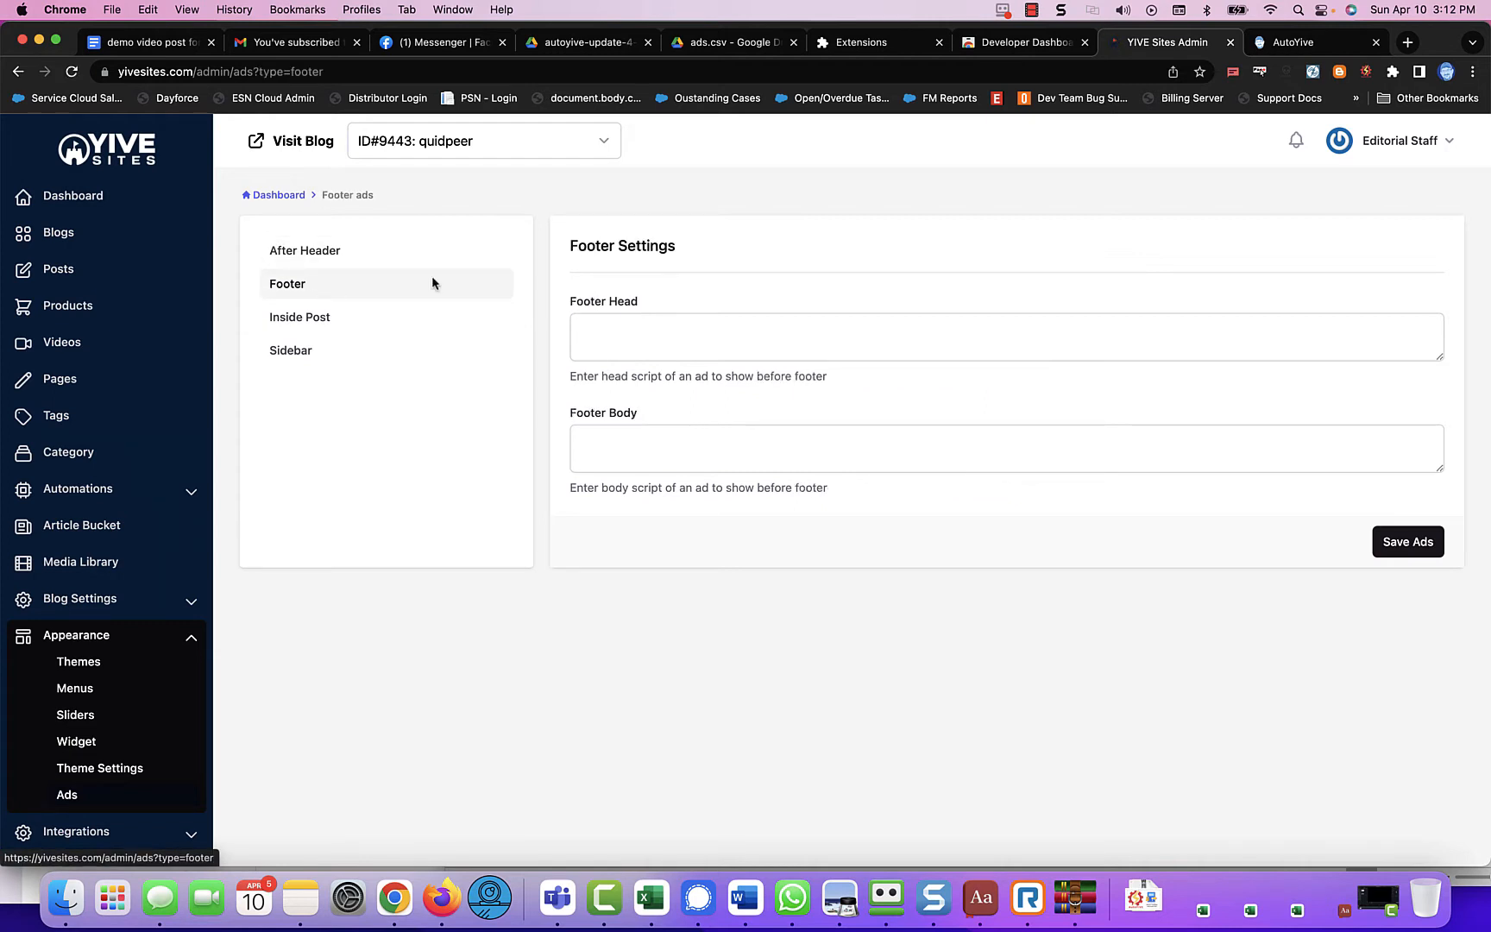
click(301, 332)
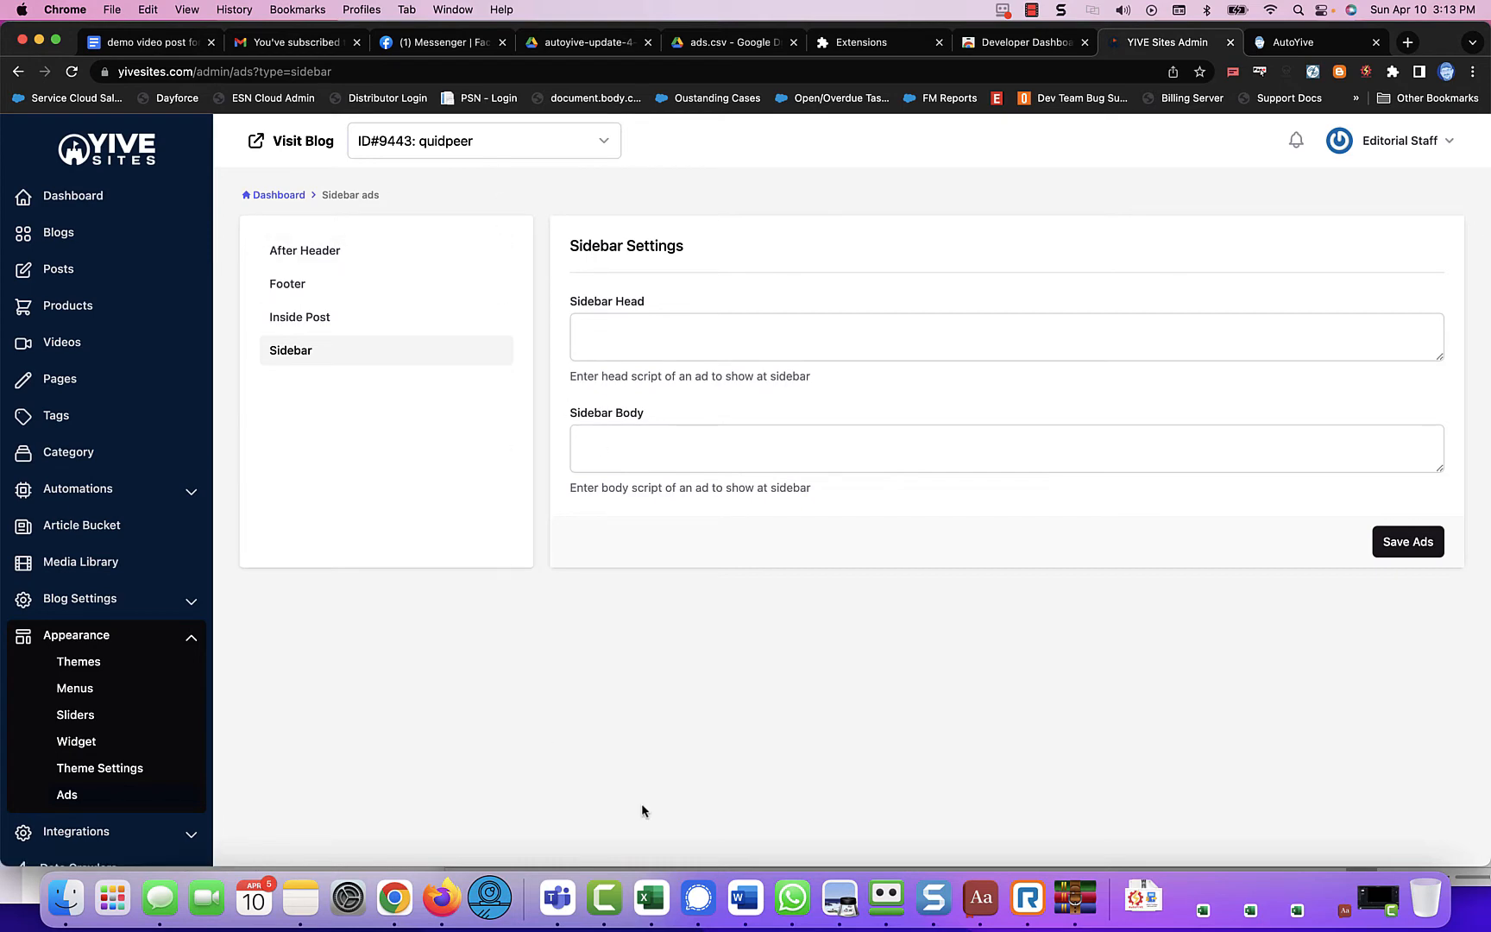
- Move the Excel workbook window lower to uncover the ad placement list, and open the blog's After Header settings
click(651, 897)
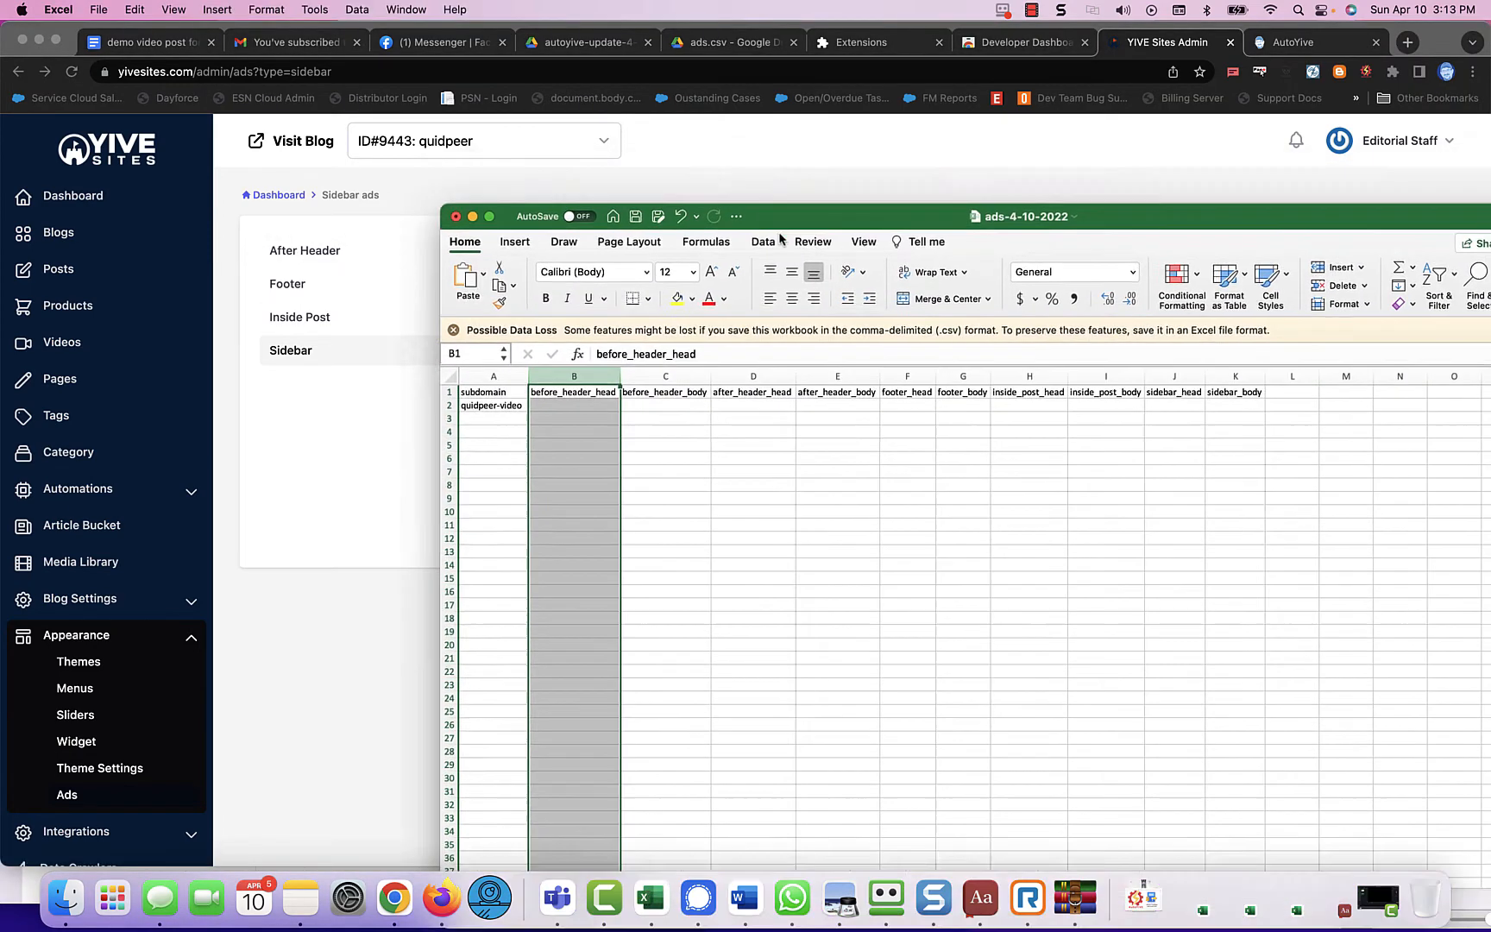
drag(787, 178, 687, 390)
click(735, 379)
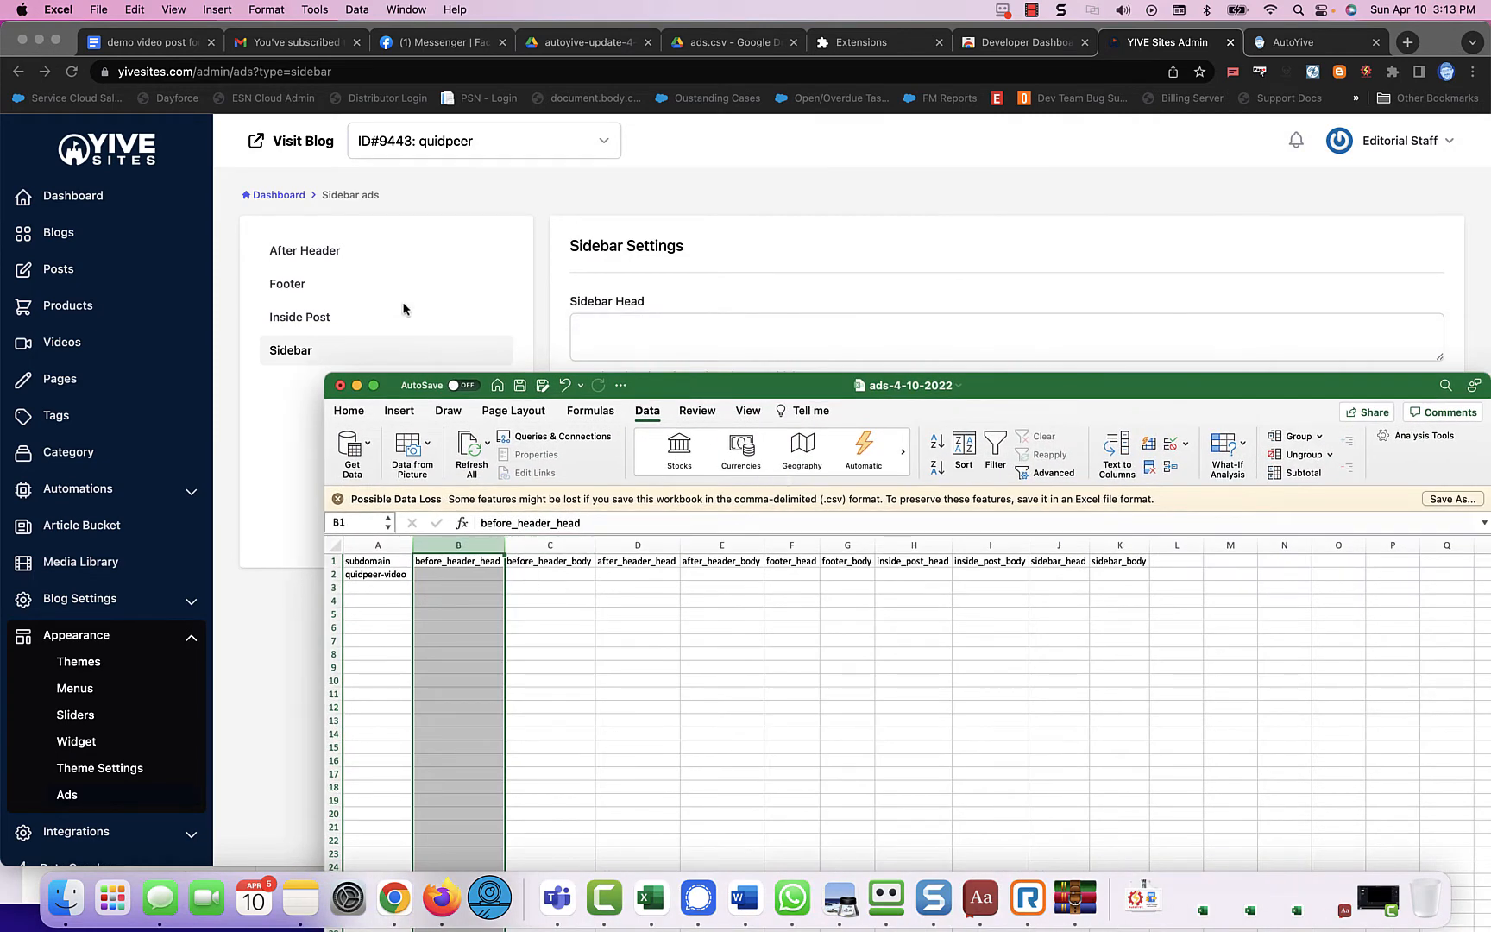
click(333, 257)
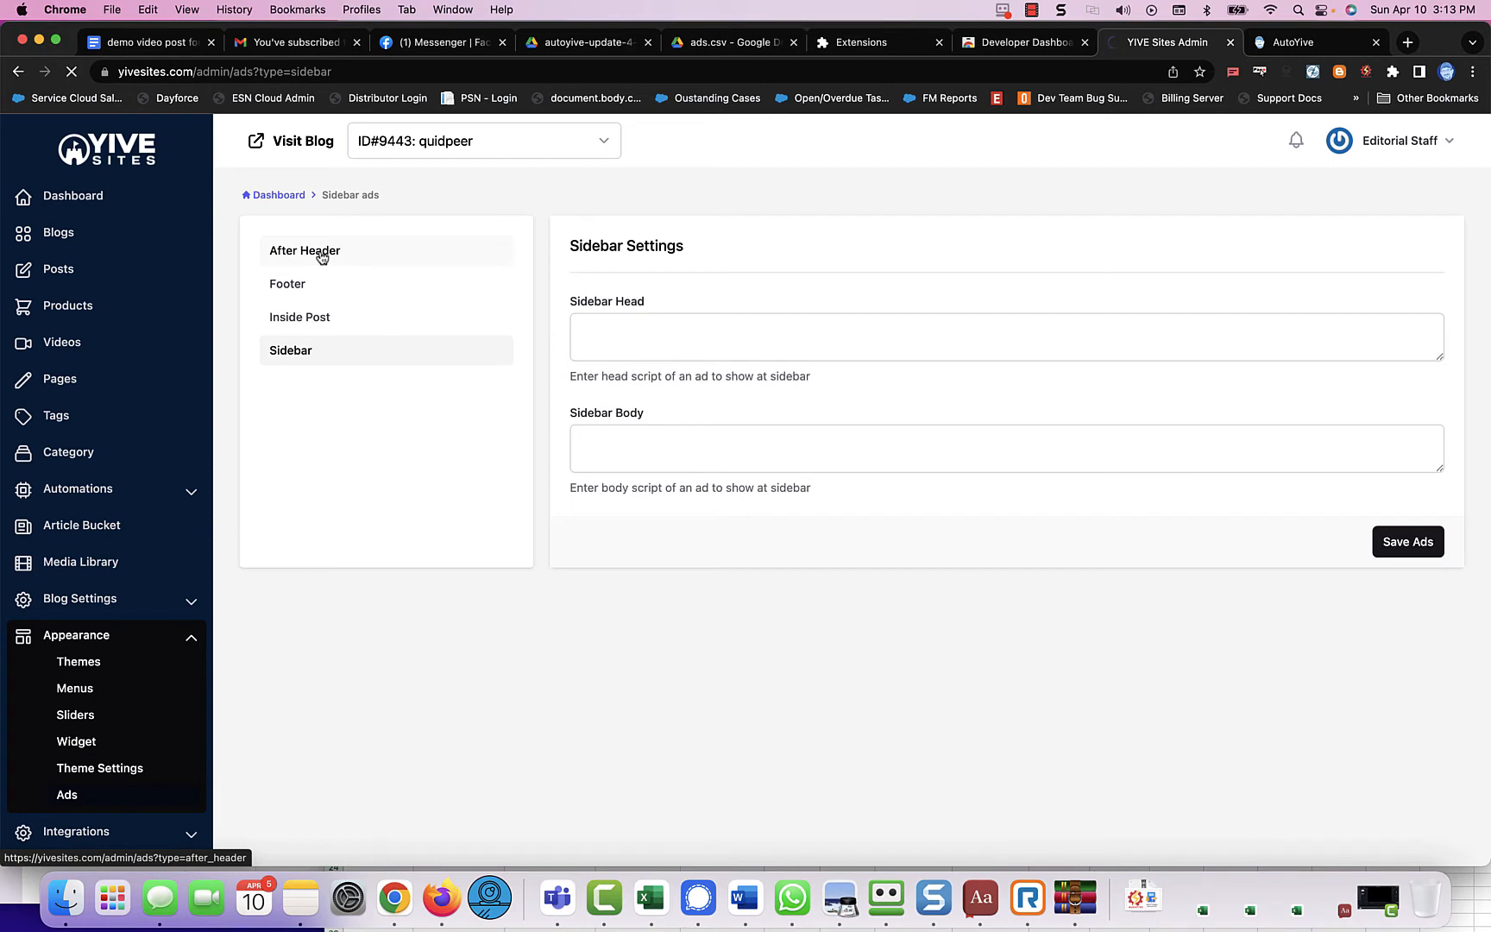
click(665, 337)
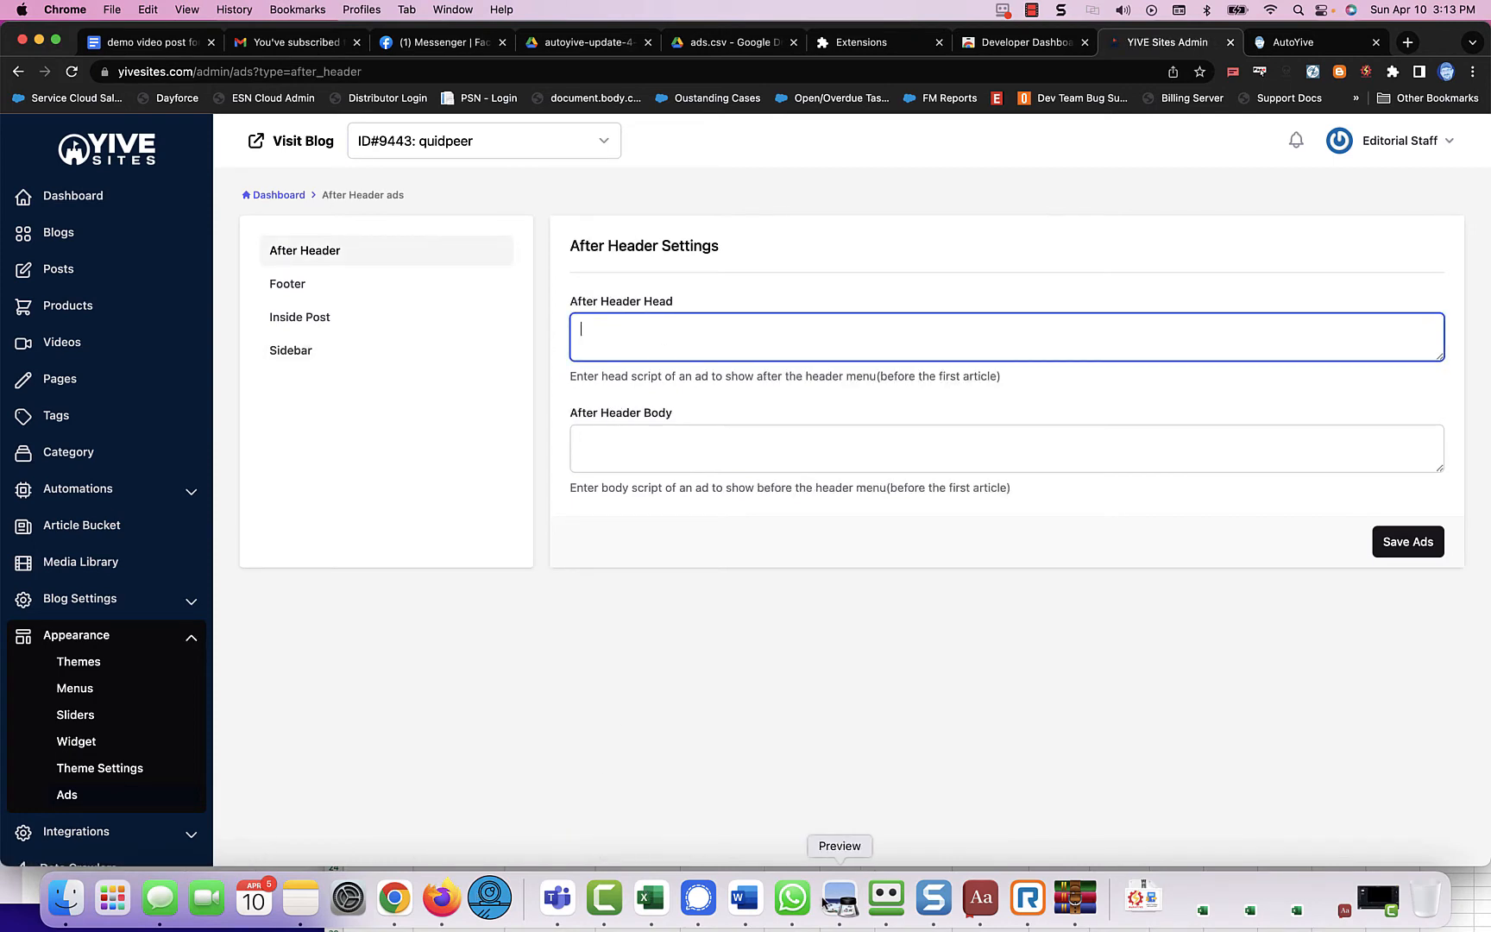
- In Excel, undo the clearing of the footer_body script and copy that script into the quidpeer-video row's after_header_body cell
click(651, 898)
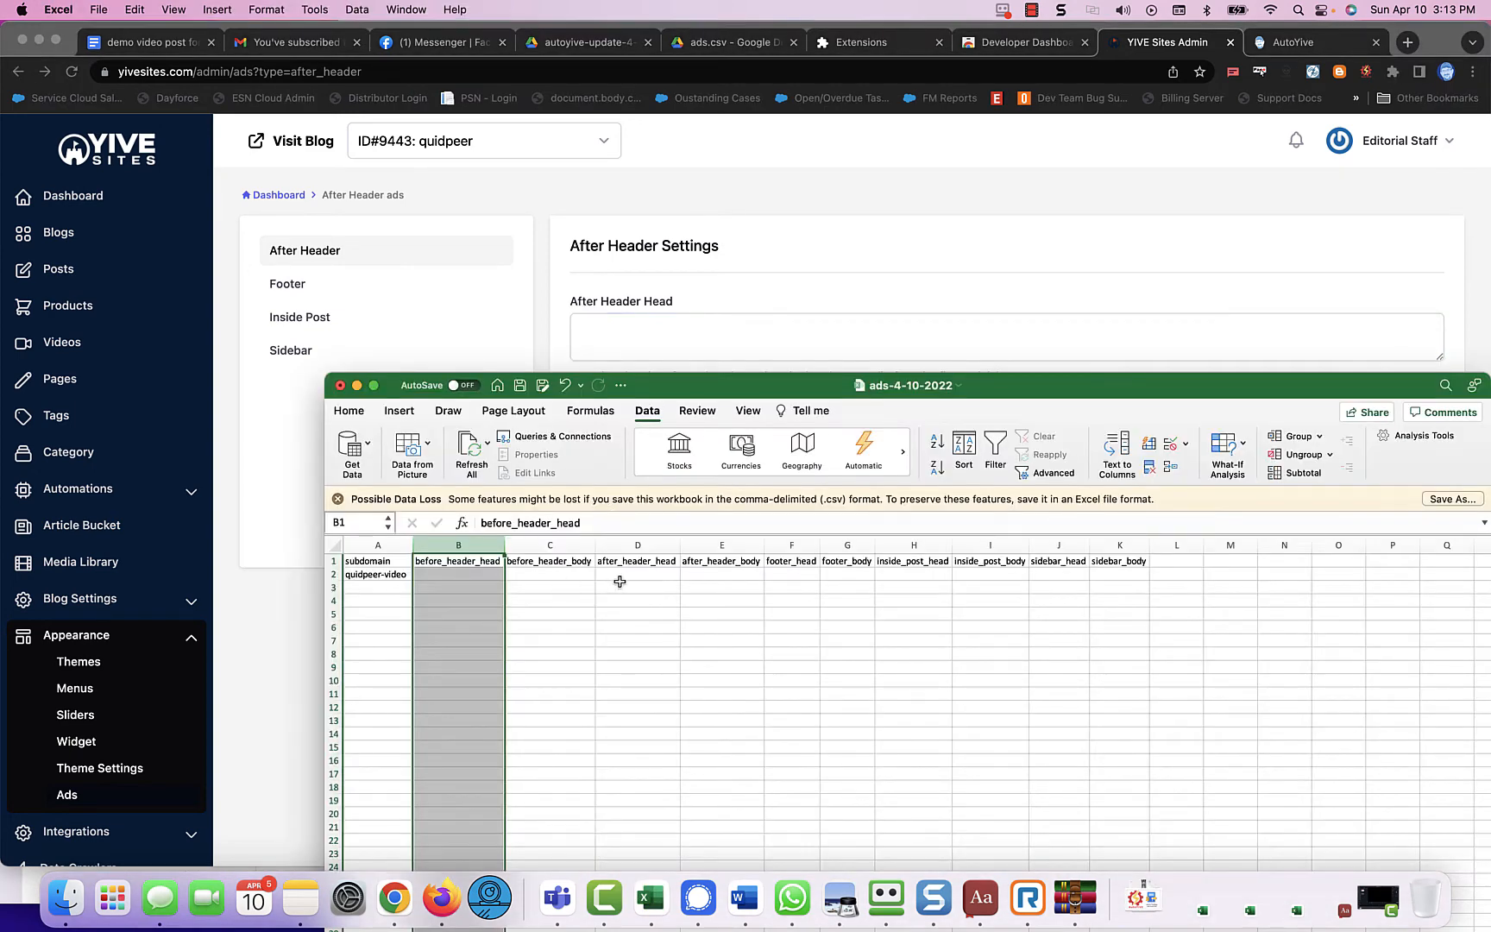
click(724, 575)
key(super+v)
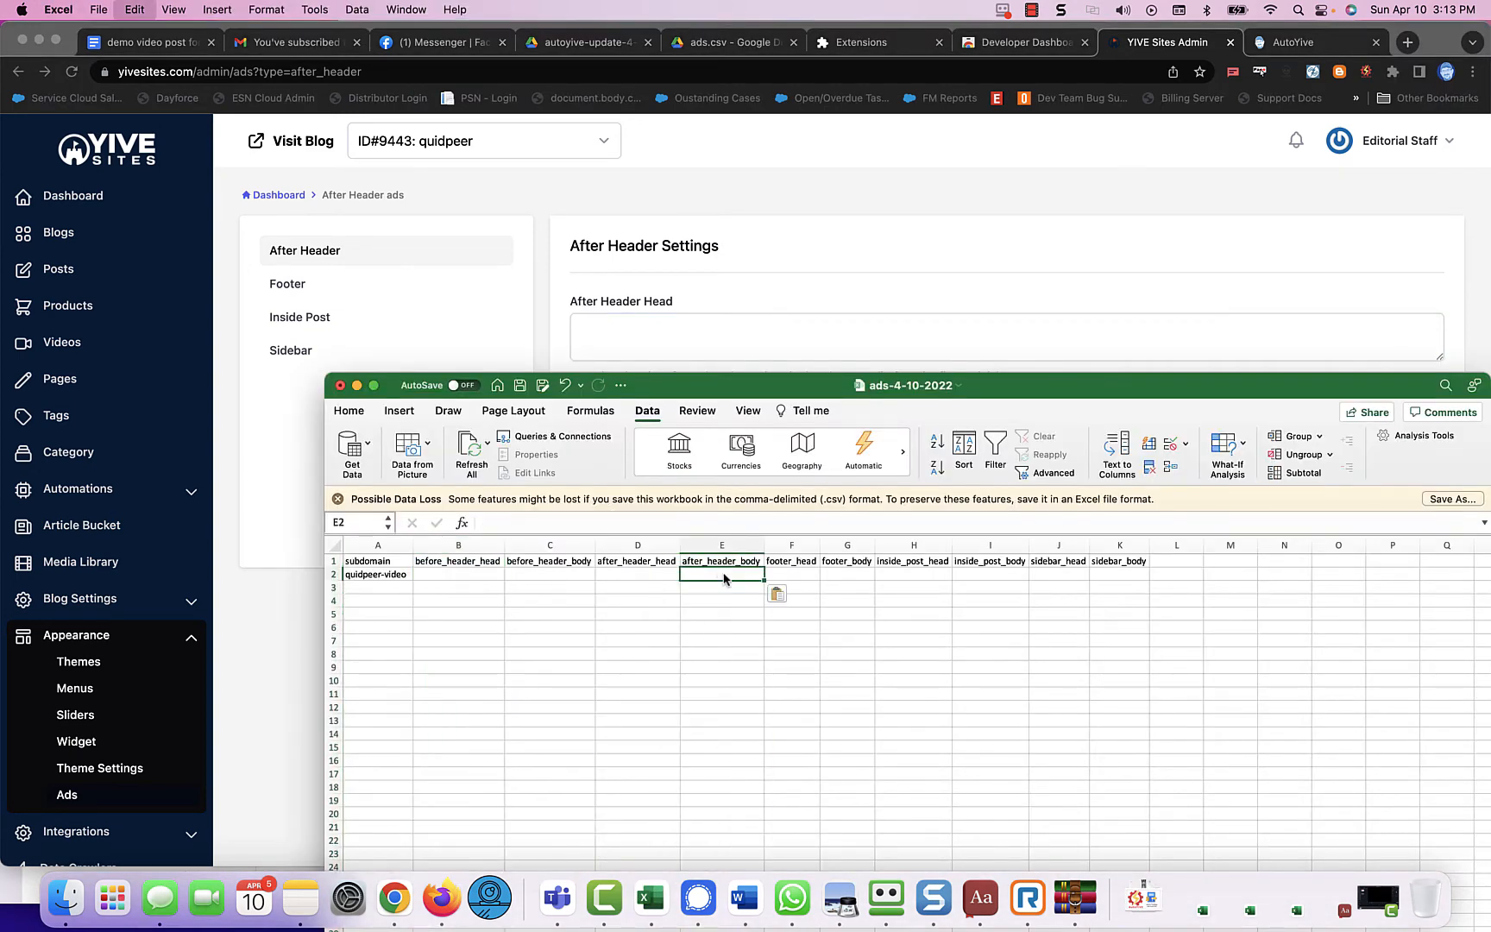
key(super+z)
key(super+z)
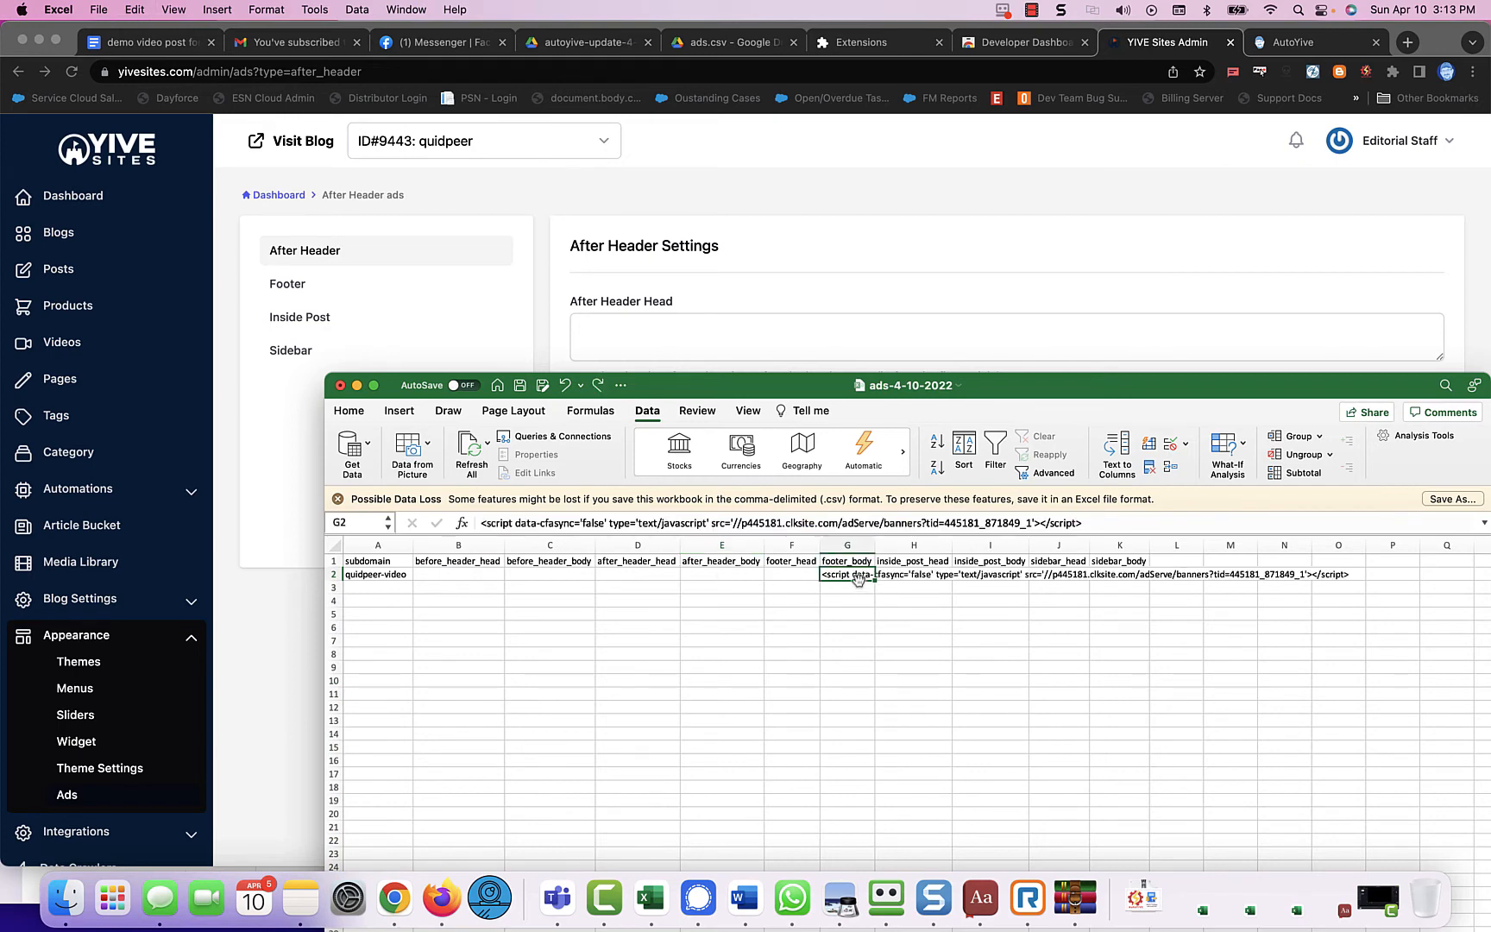
key(super+c)
click(716, 573)
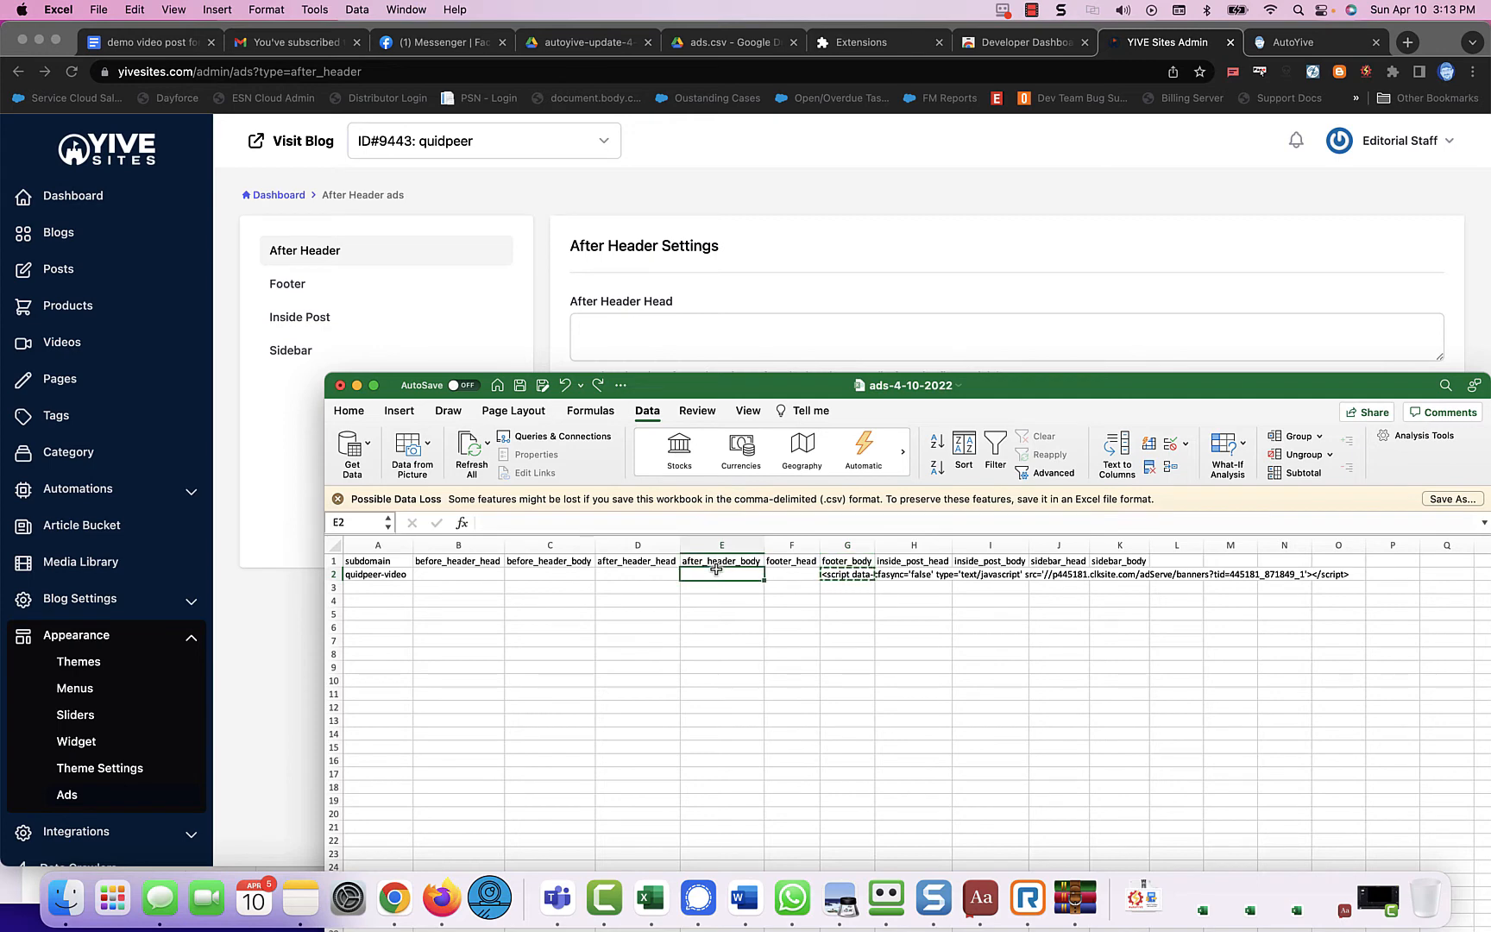
key(super+v)
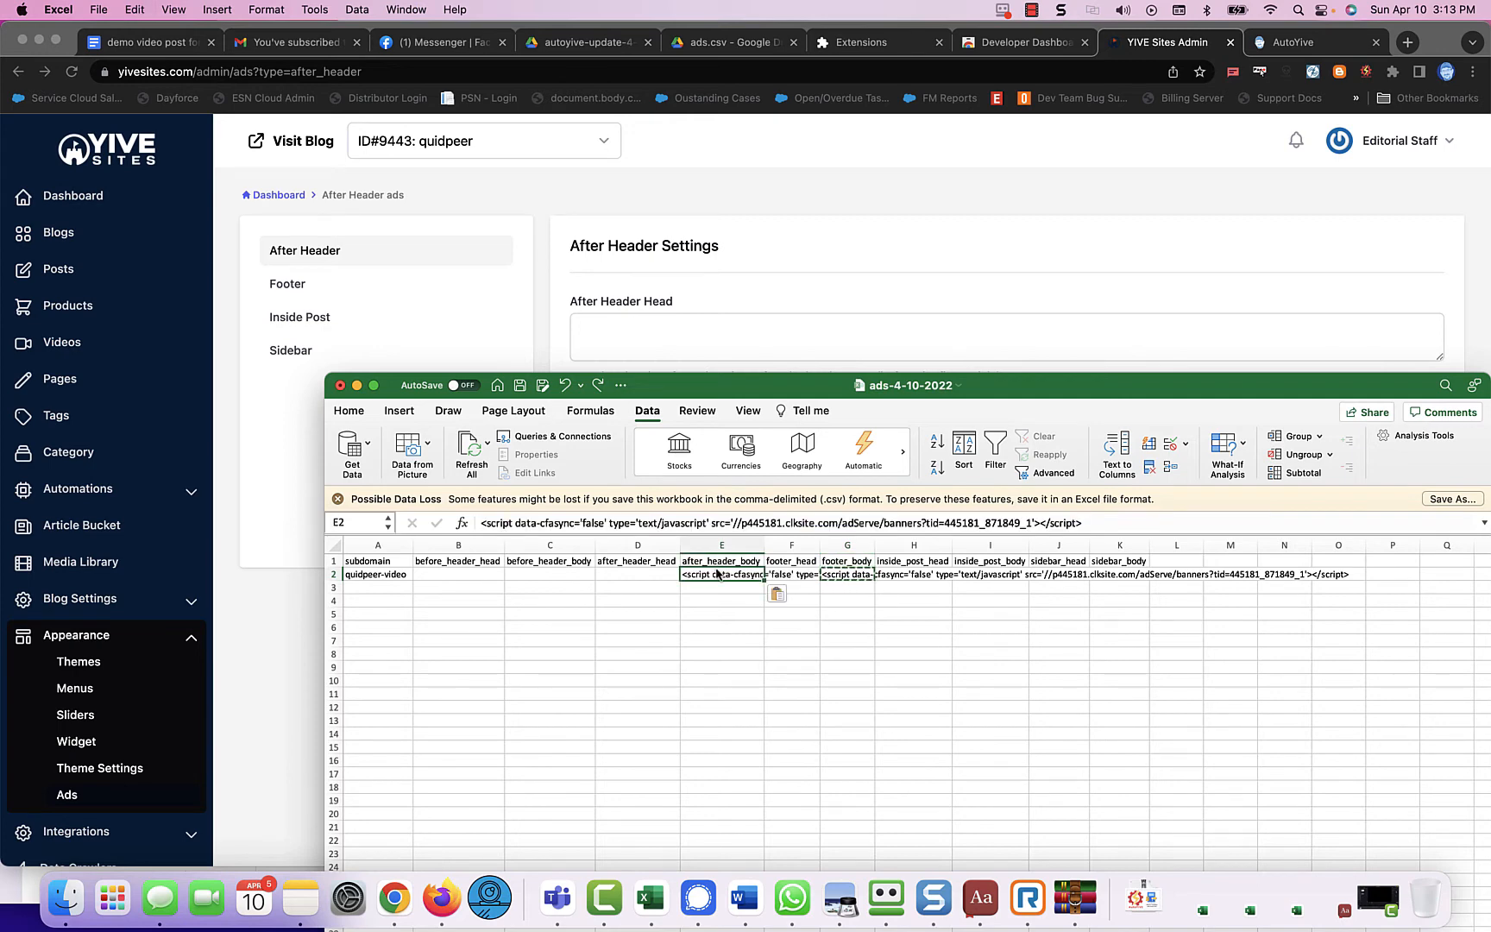
- Replace the quidpeer-video row's footer_body content with the copied ad script and save the workbook
click(846, 574)
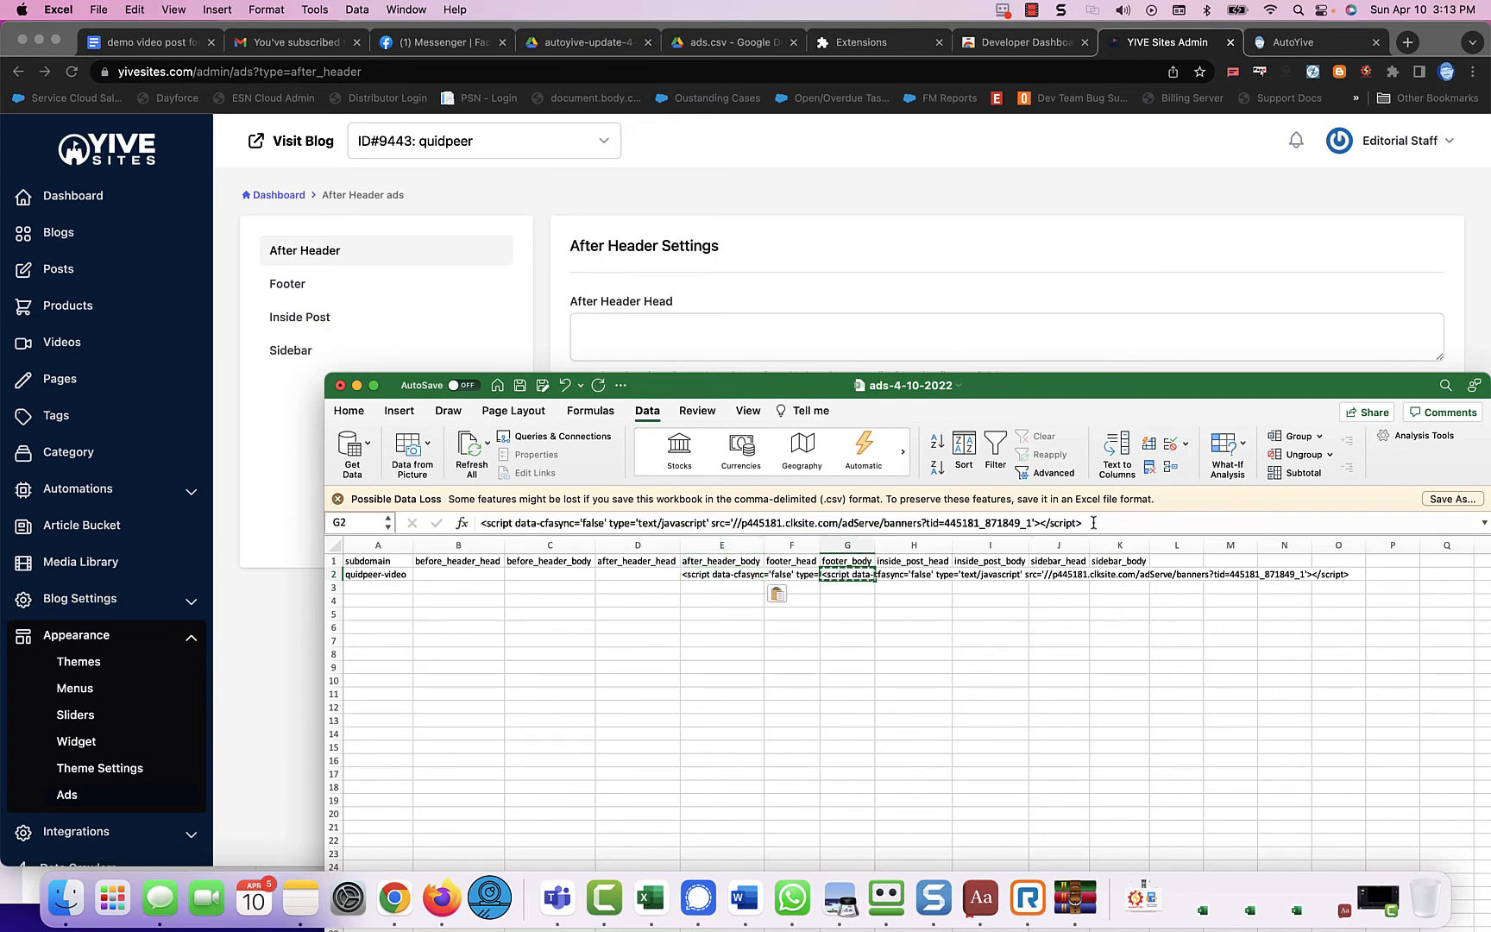
drag(1091, 523, 464, 534)
key(BackSpace)
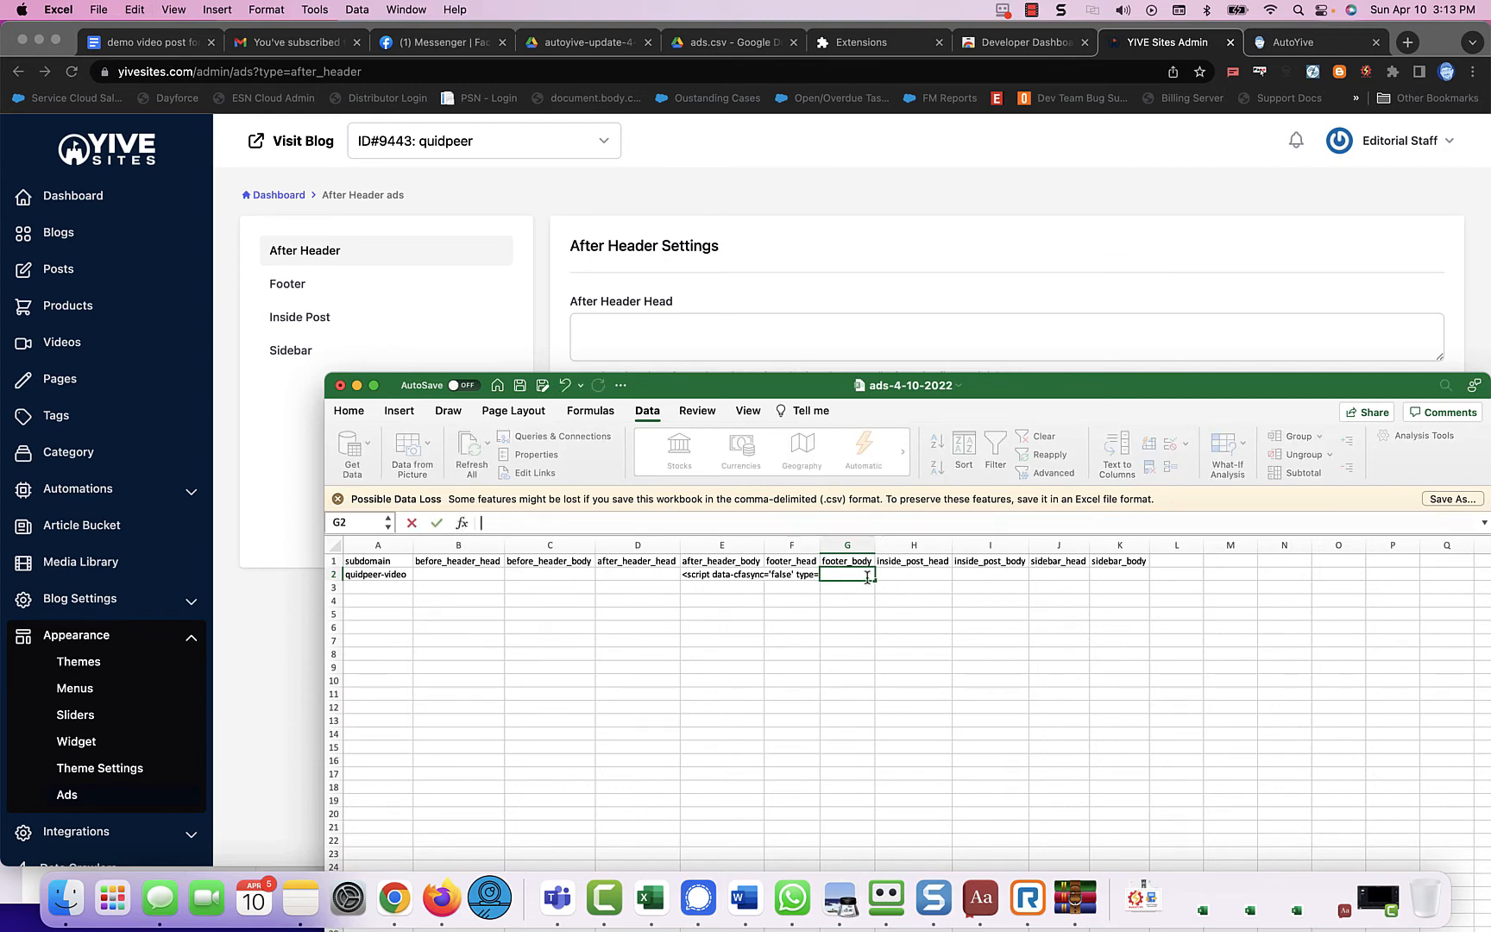
key(super+v)
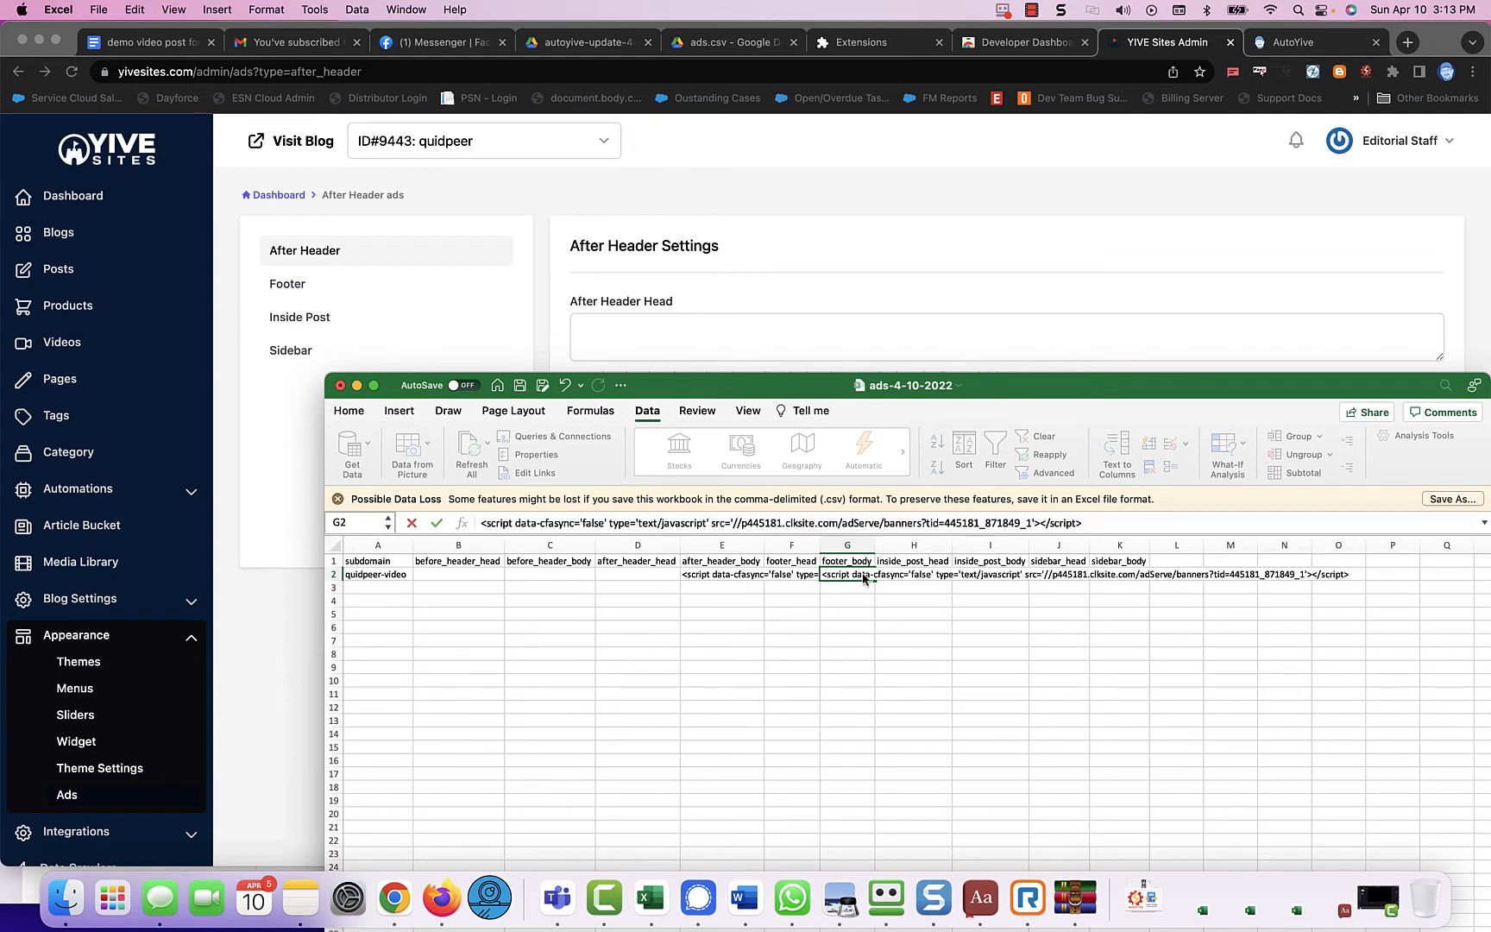
click(519, 390)
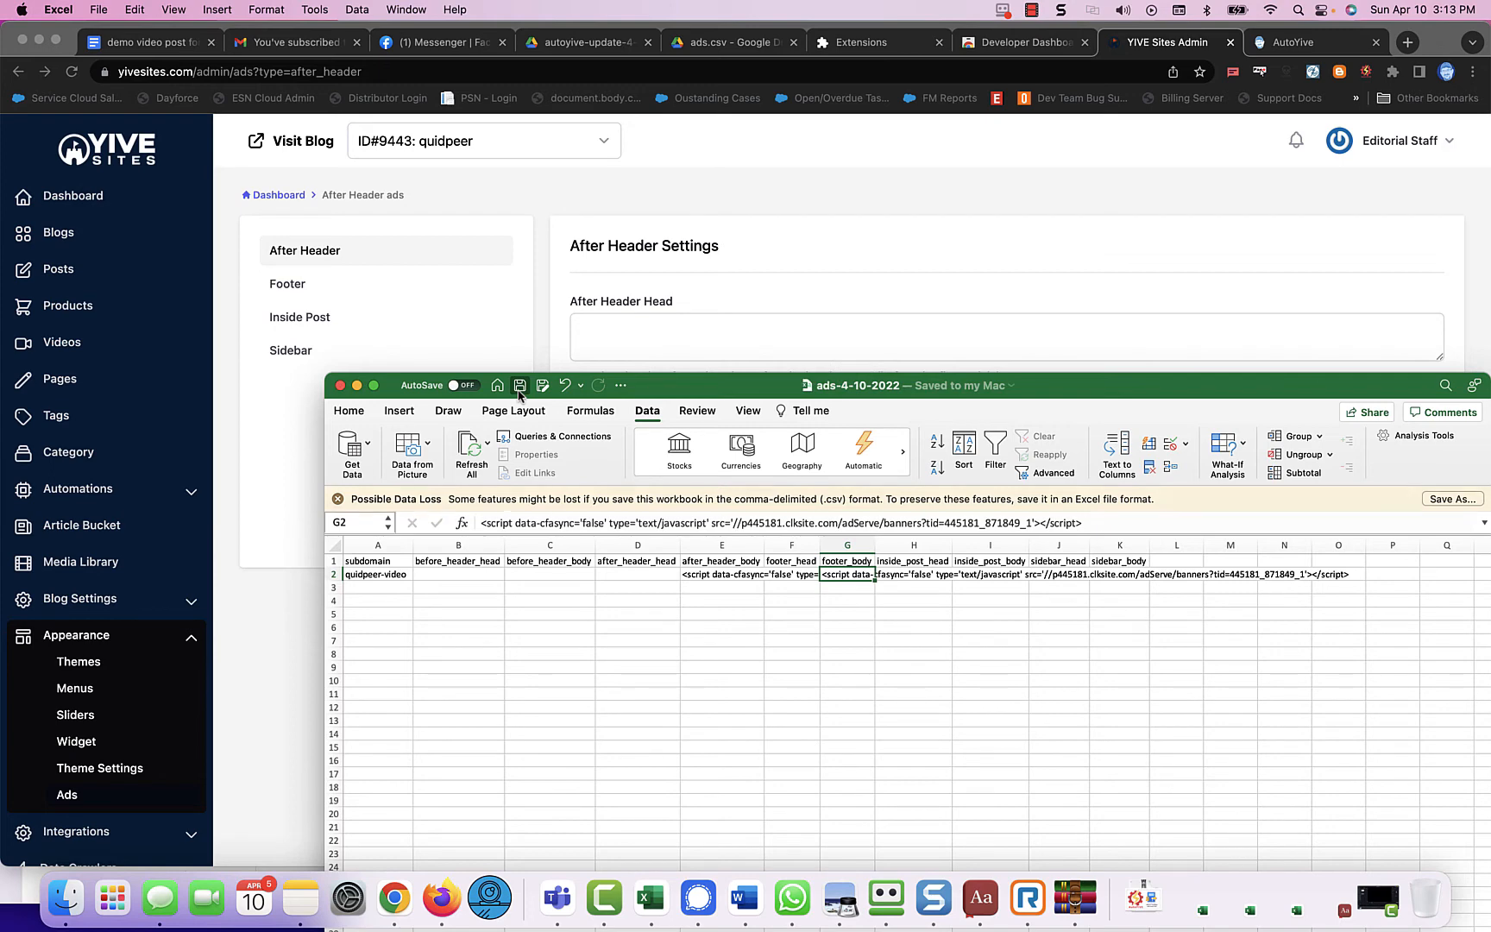
- Switch to YIVE Sites and check the head and body script fields in the blog's ad sections, from After Header to Sidebar
click(309, 252)
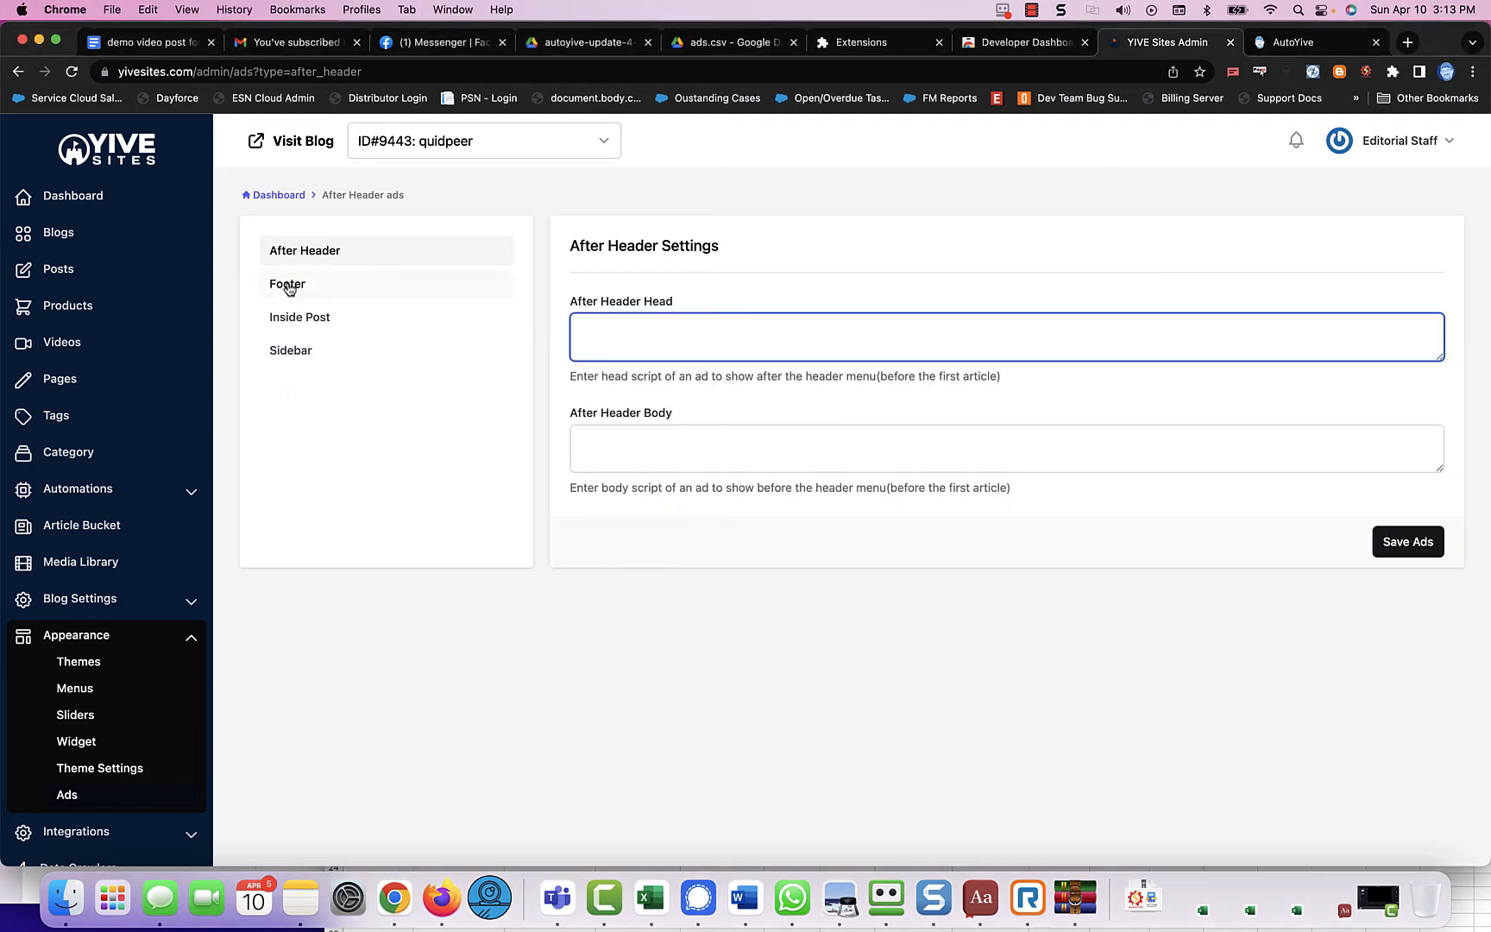
click(288, 285)
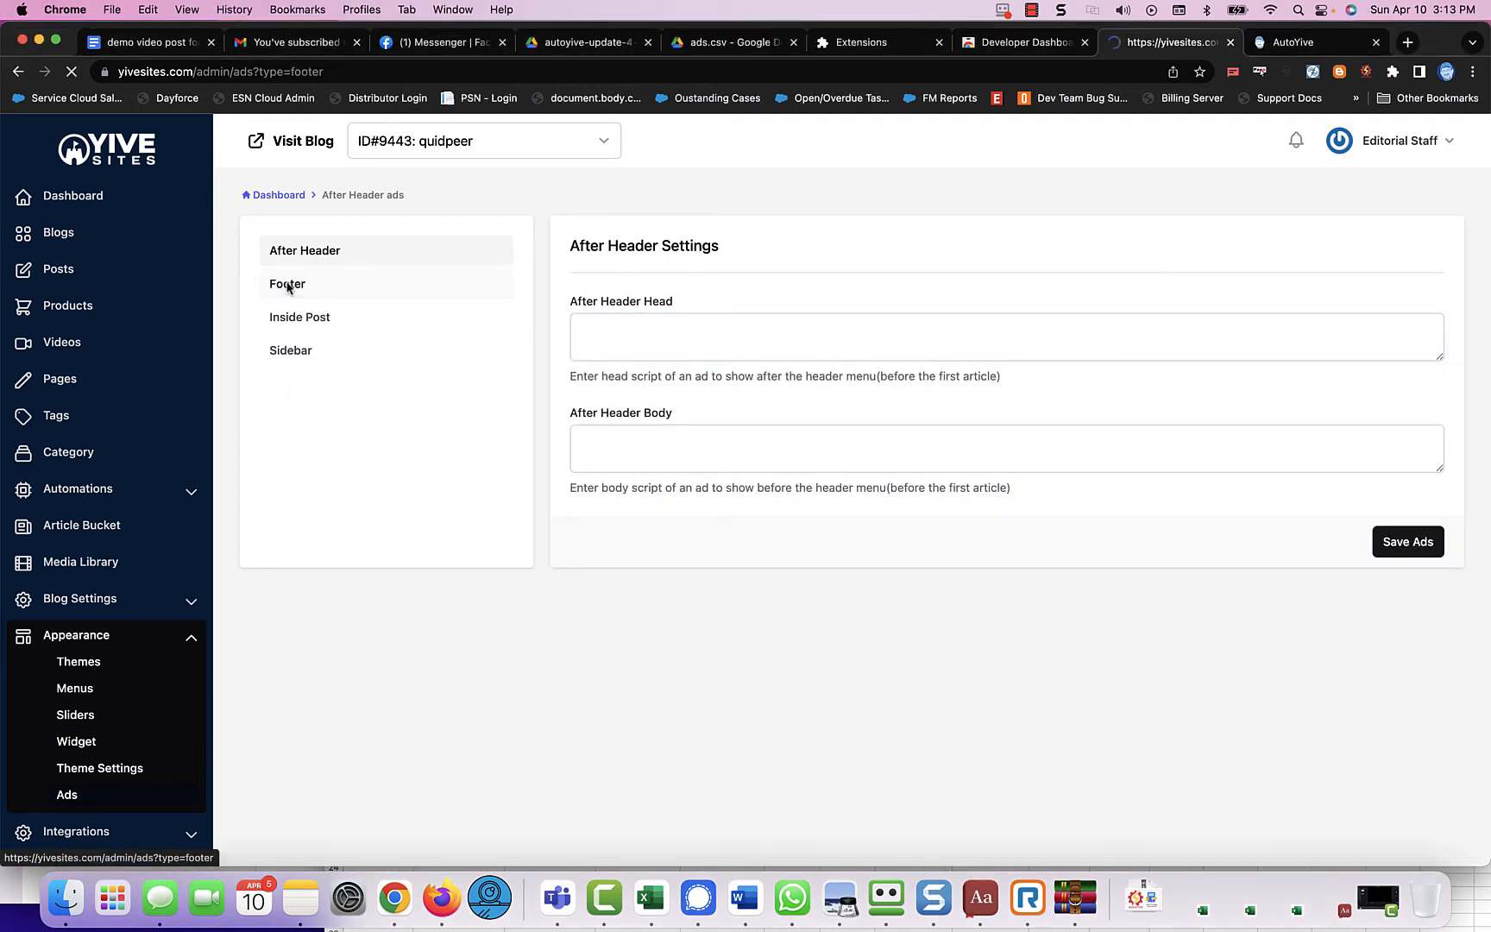
click(292, 331)
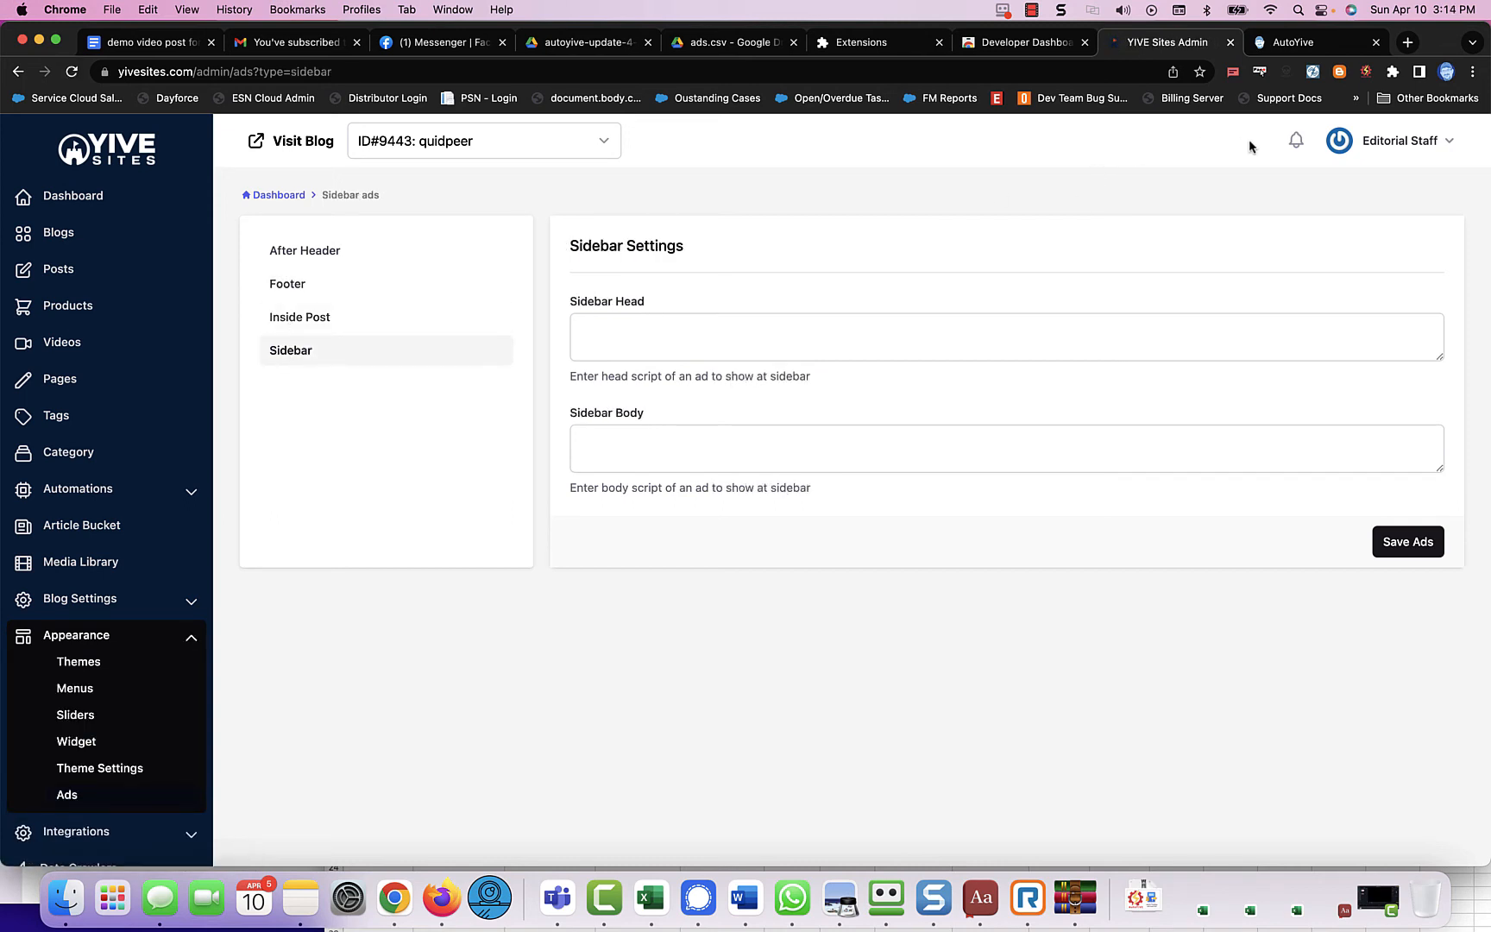
- Import ads-4-10-2022.csv from Downloads through the AutoYIVE extension's Ads function and submit it
click(1367, 71)
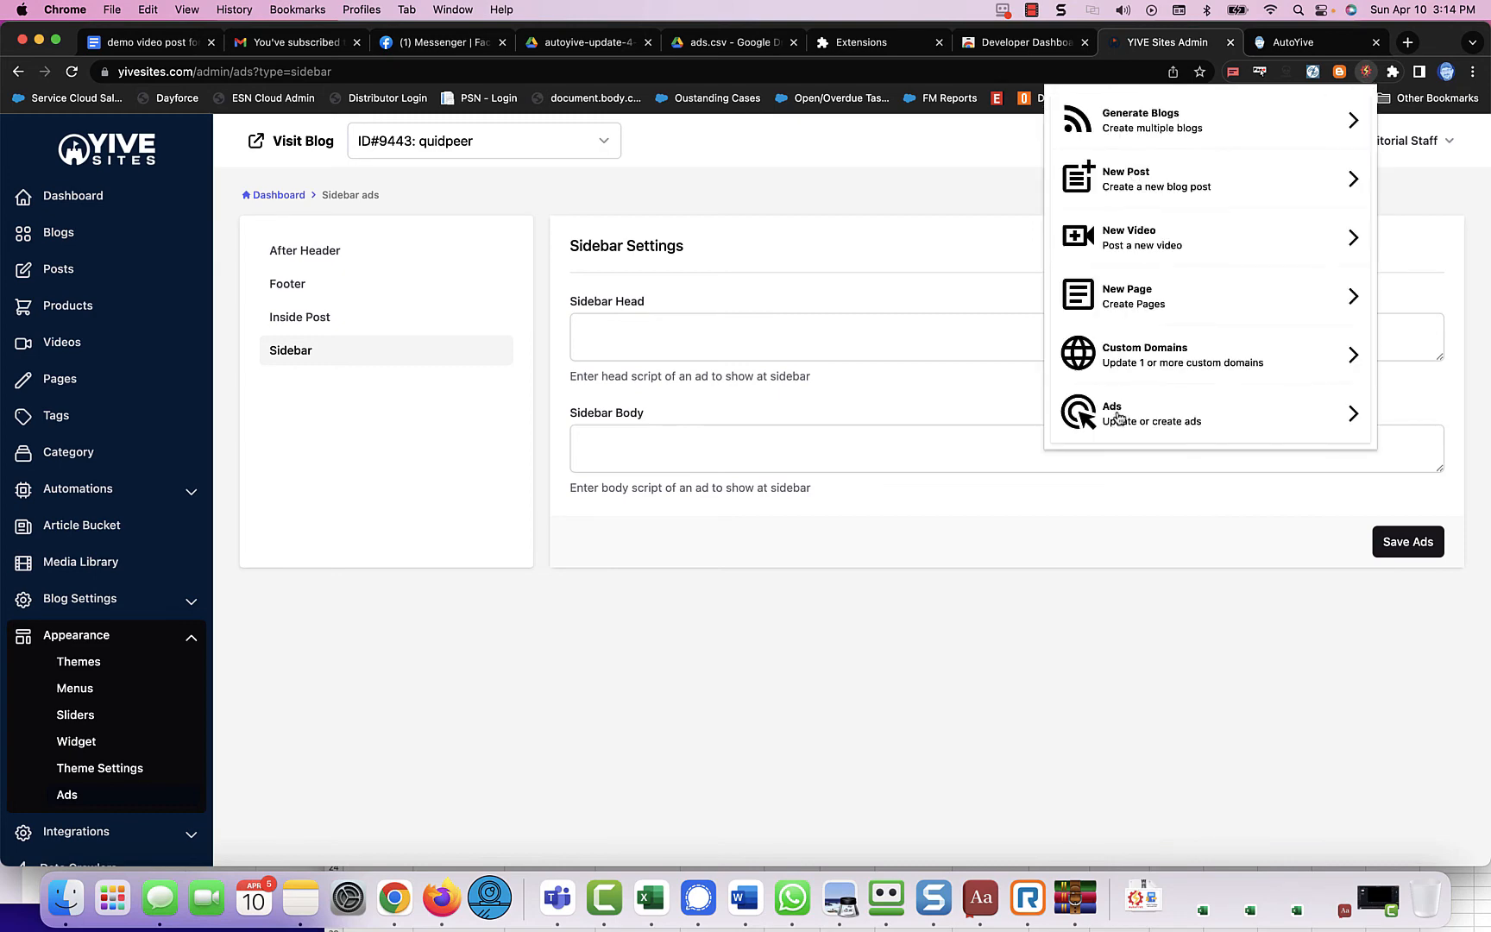
click(1120, 418)
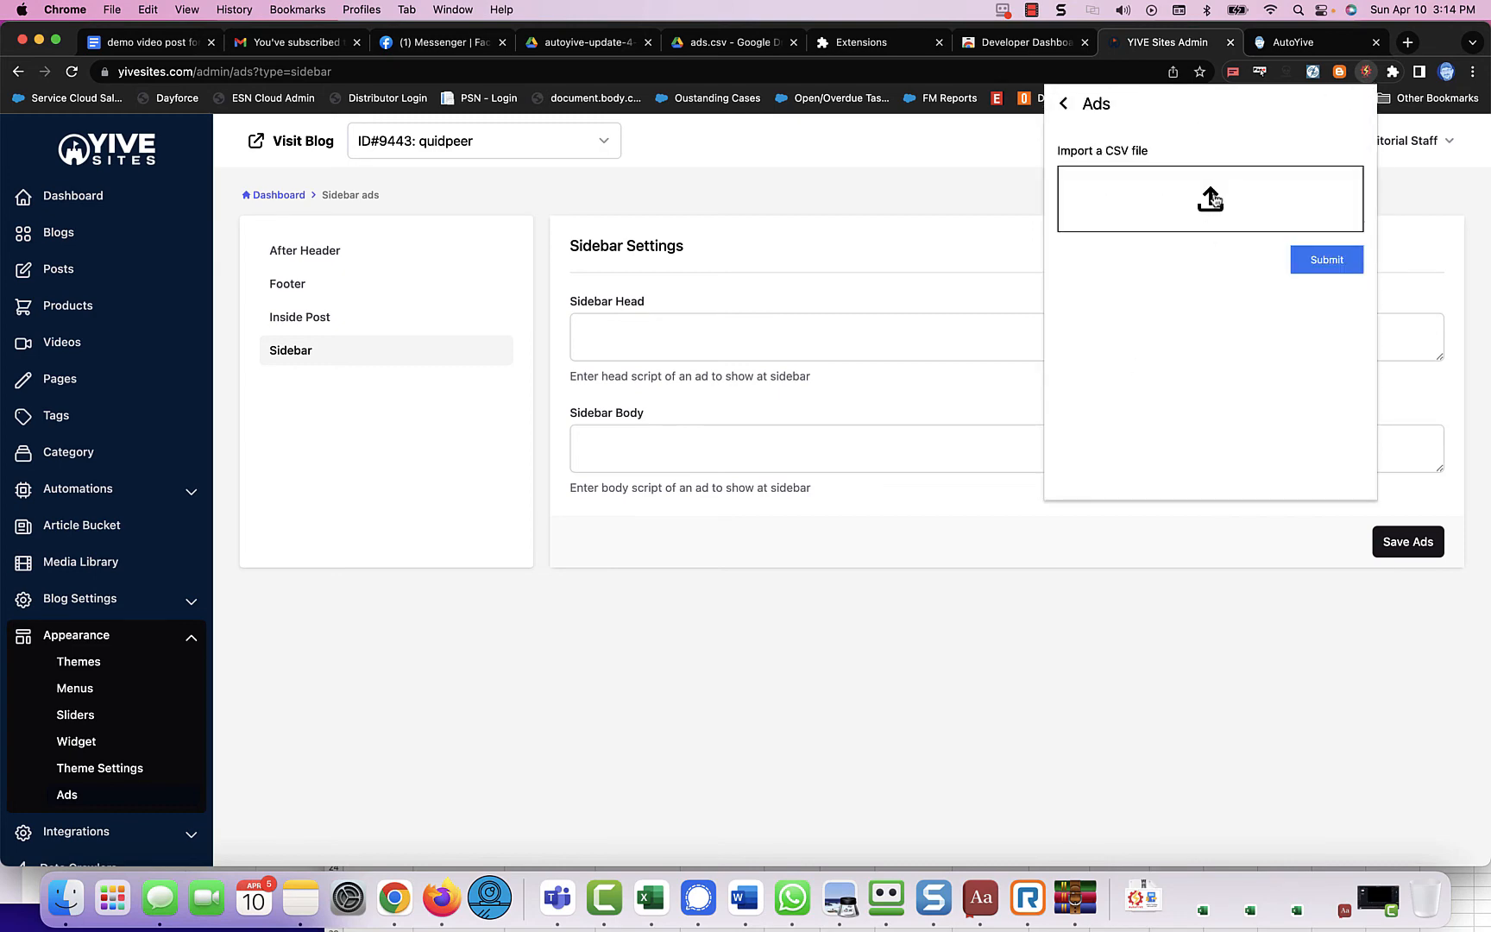
click(1212, 200)
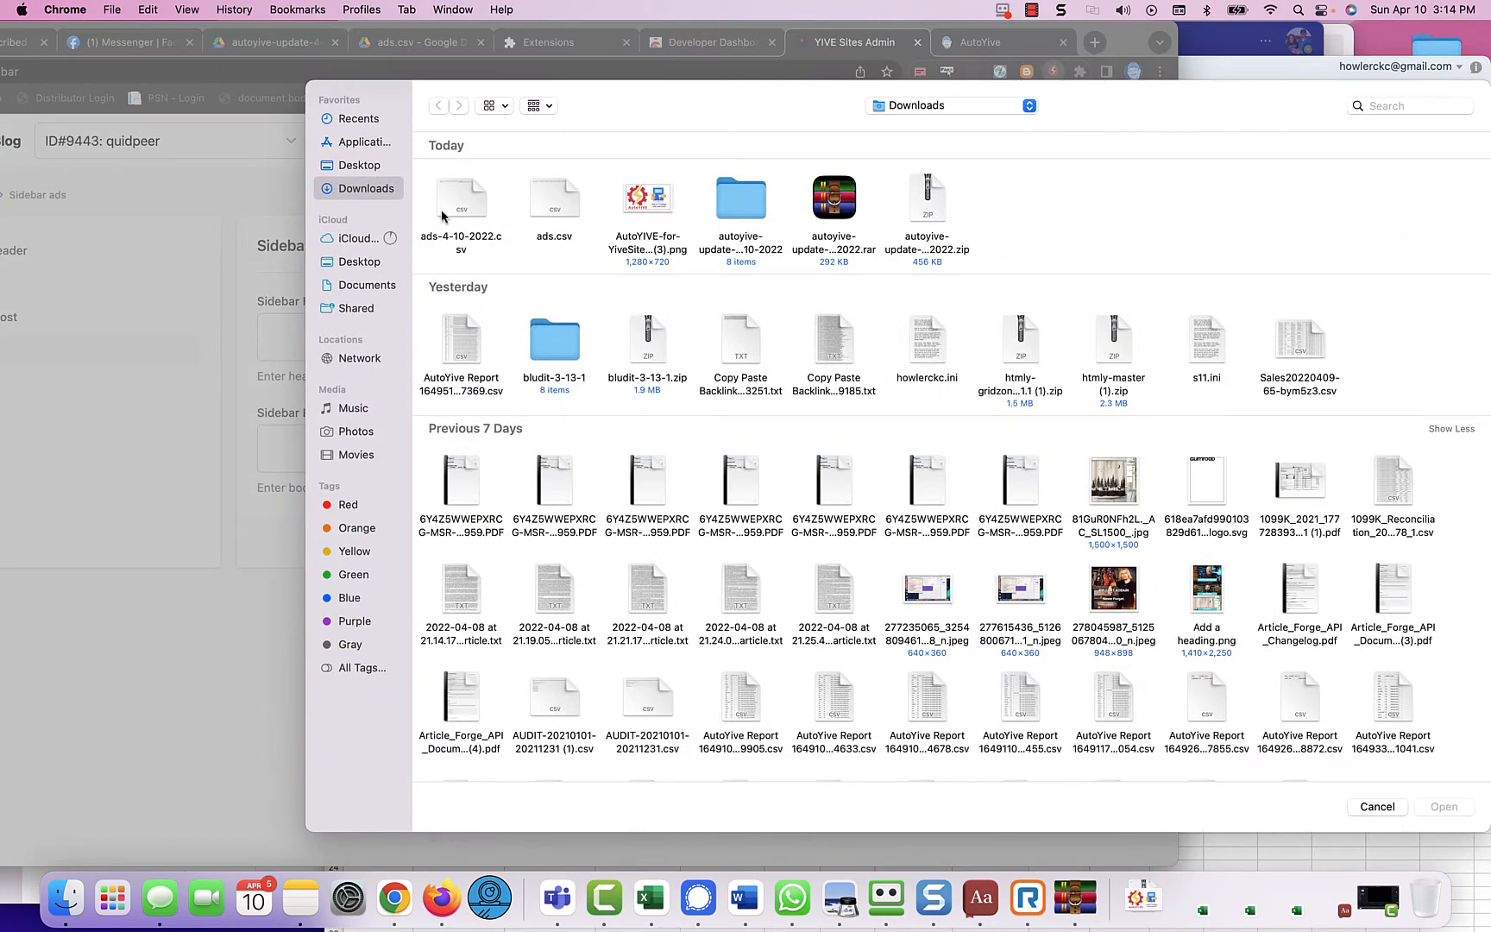
double_click(453, 207)
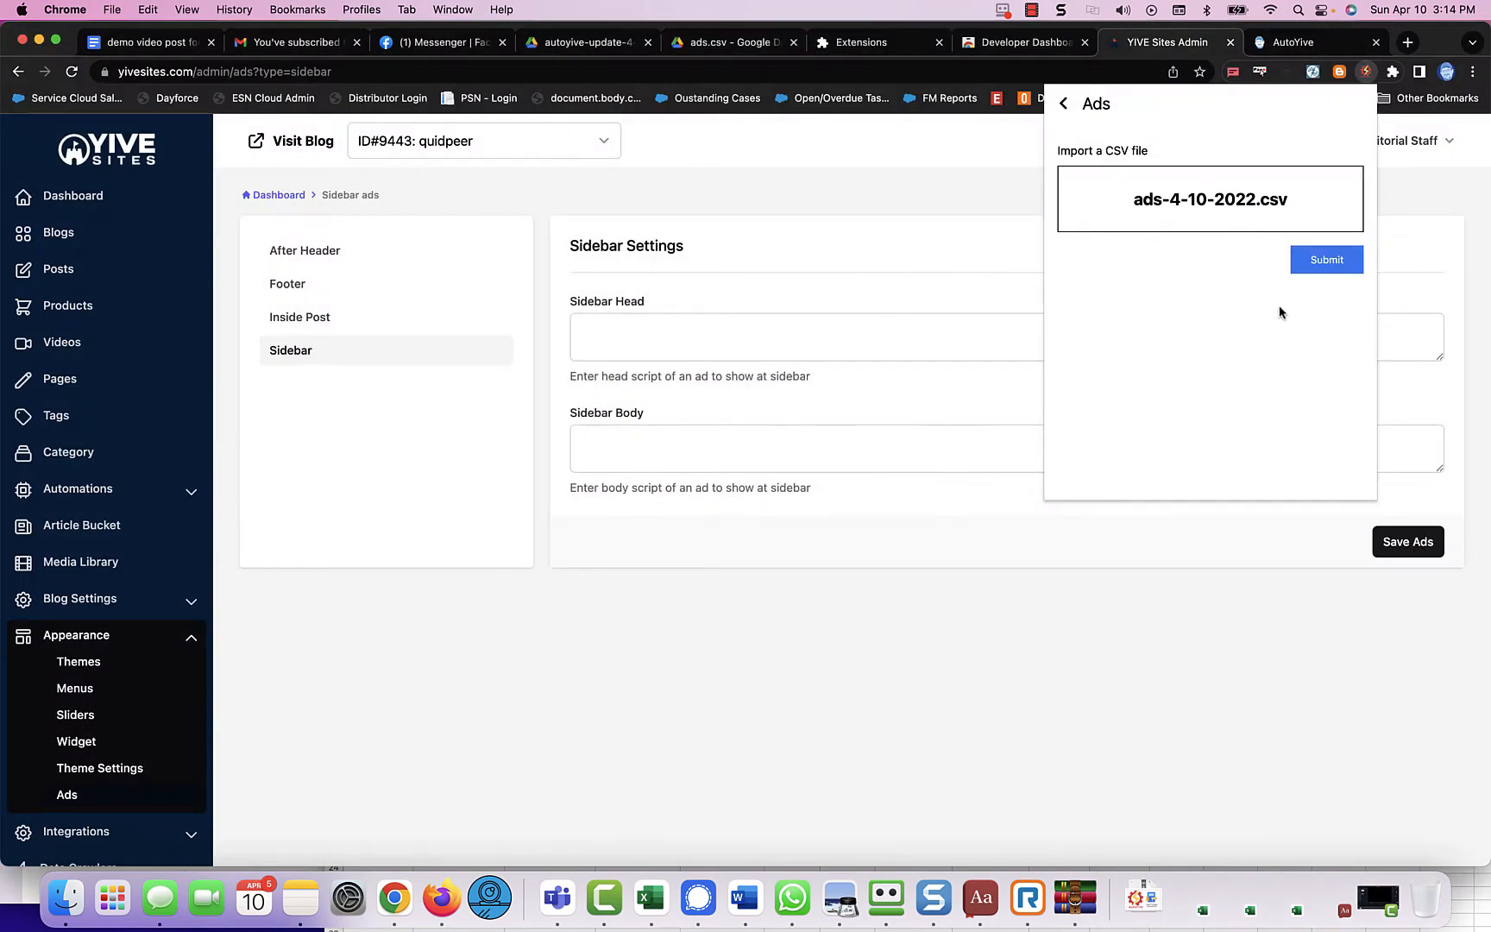
click(1326, 271)
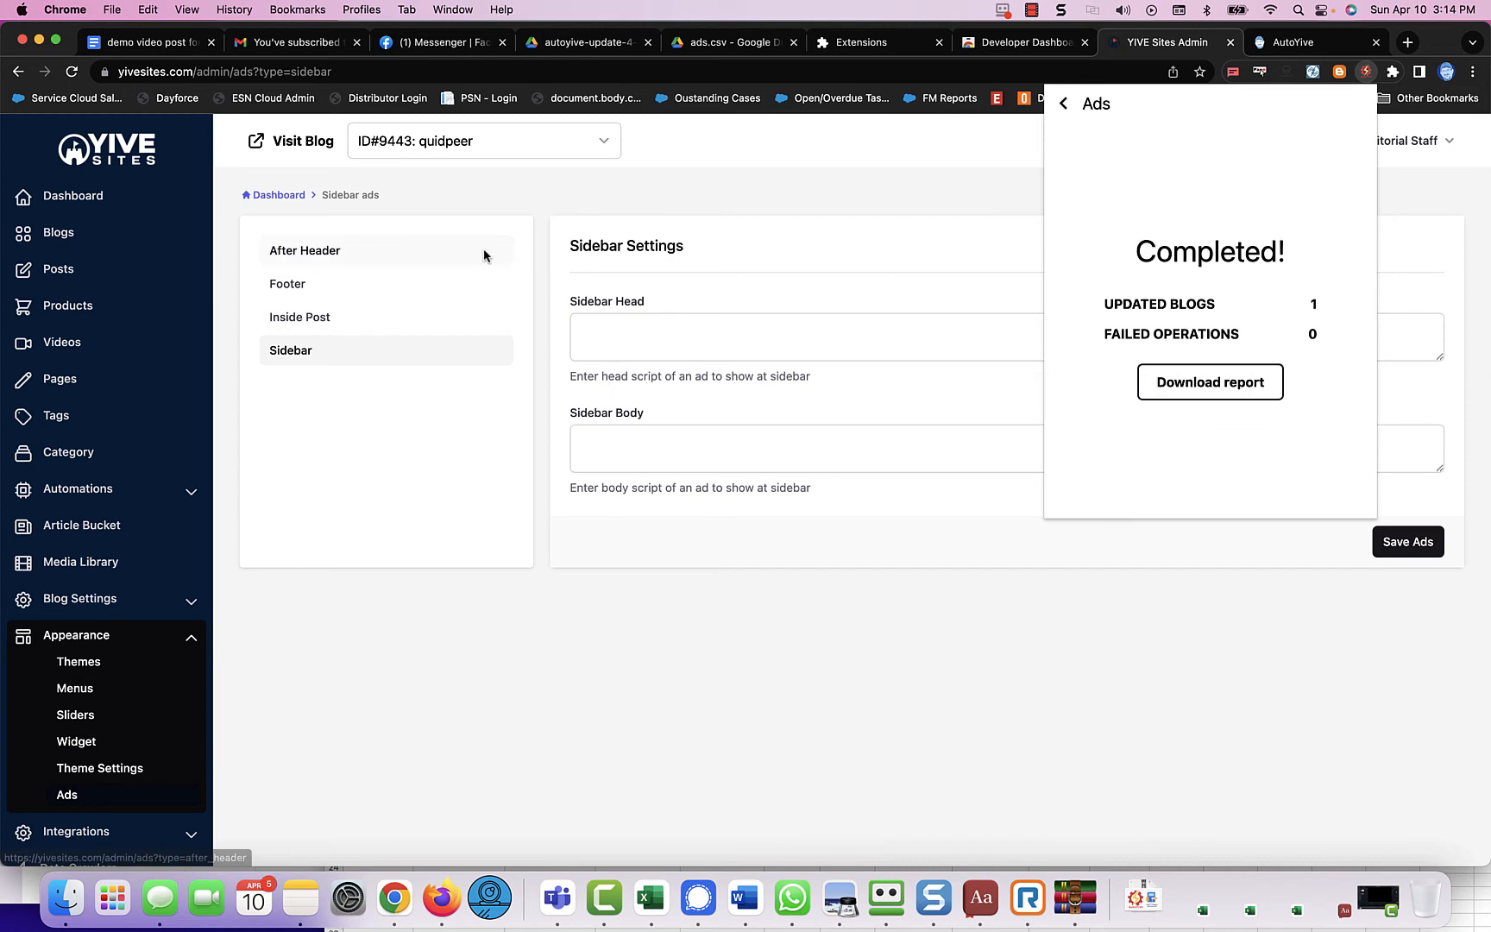
- Check the imported head and body ad scripts in the blog's After Header and Footer settings
click(312, 252)
click(311, 256)
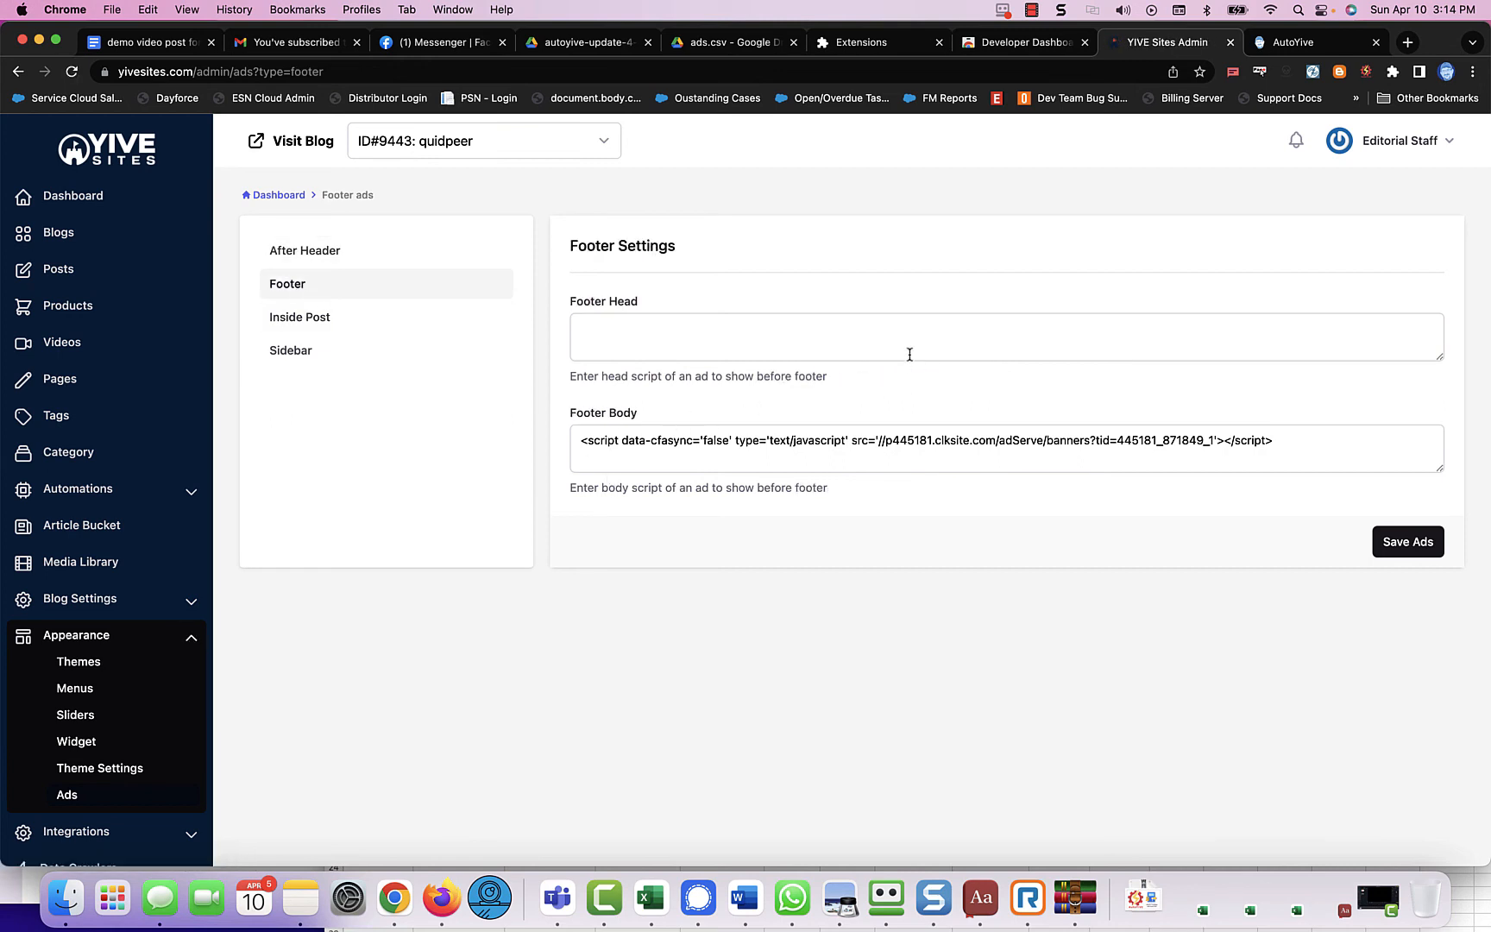
- Visit the quidpeer blog and inspect the ad placements on its home page and throughout the first recent video post
click(285, 144)
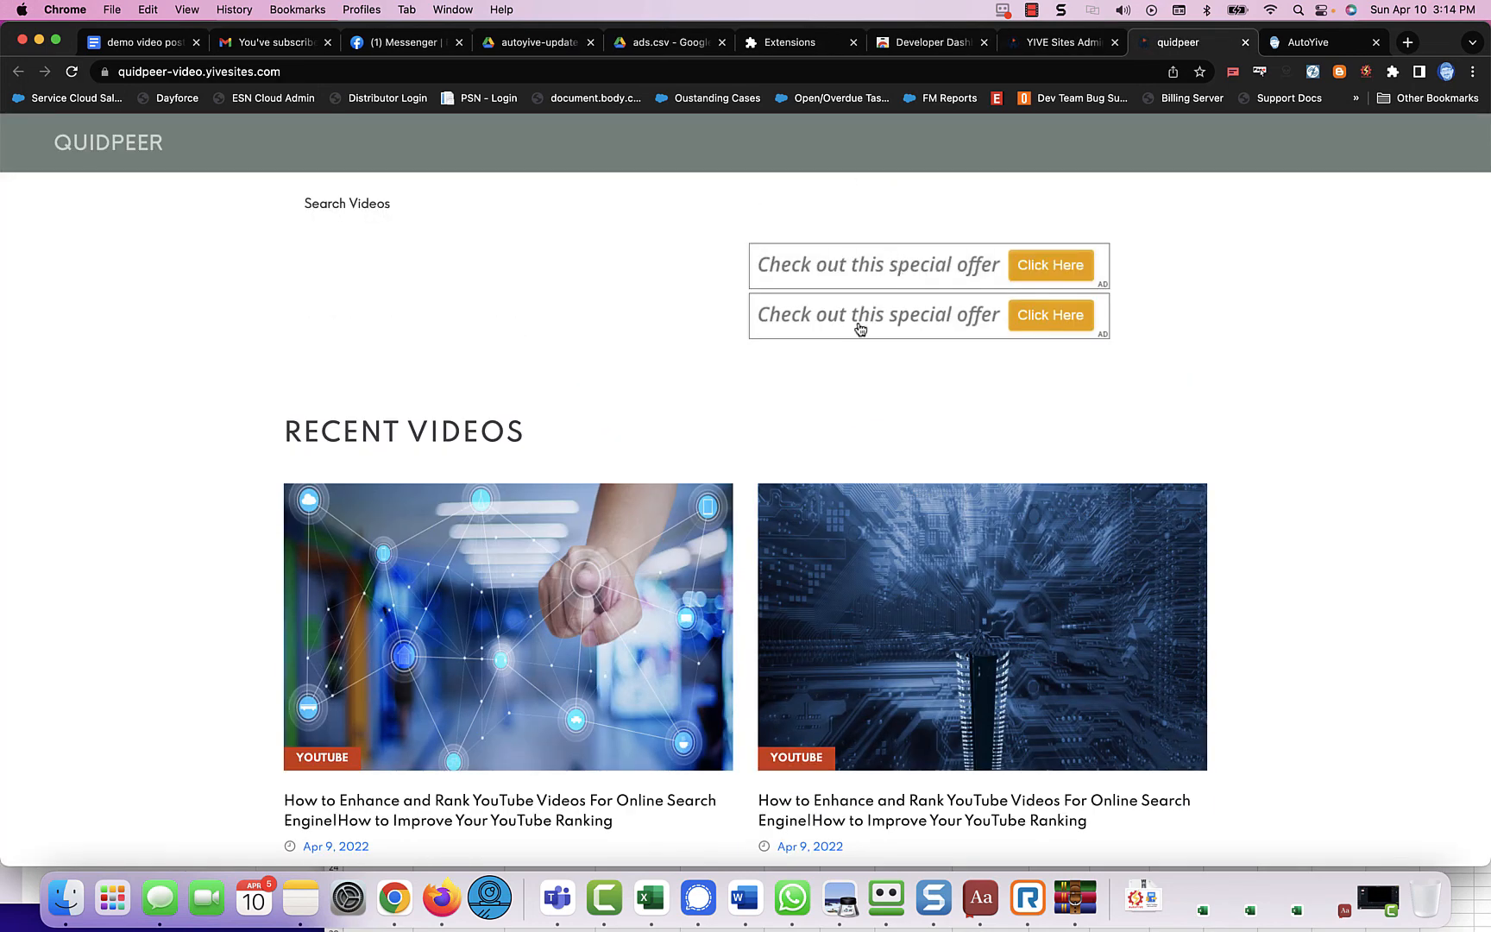
scroll(859, 327, down, 7)
scroll(858, 328, up, 7)
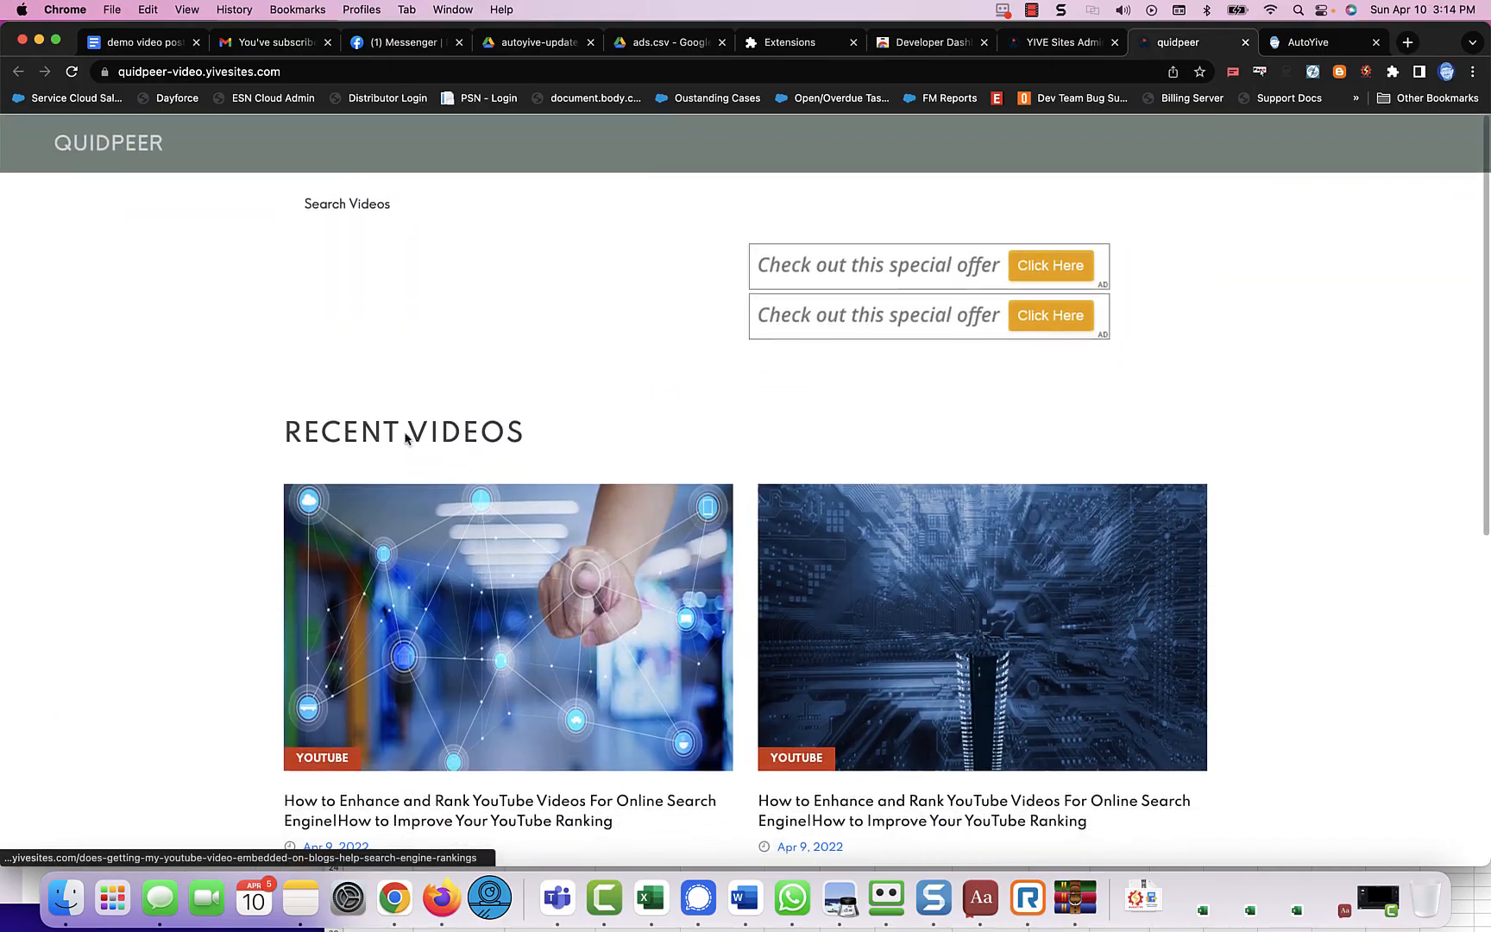
click(461, 588)
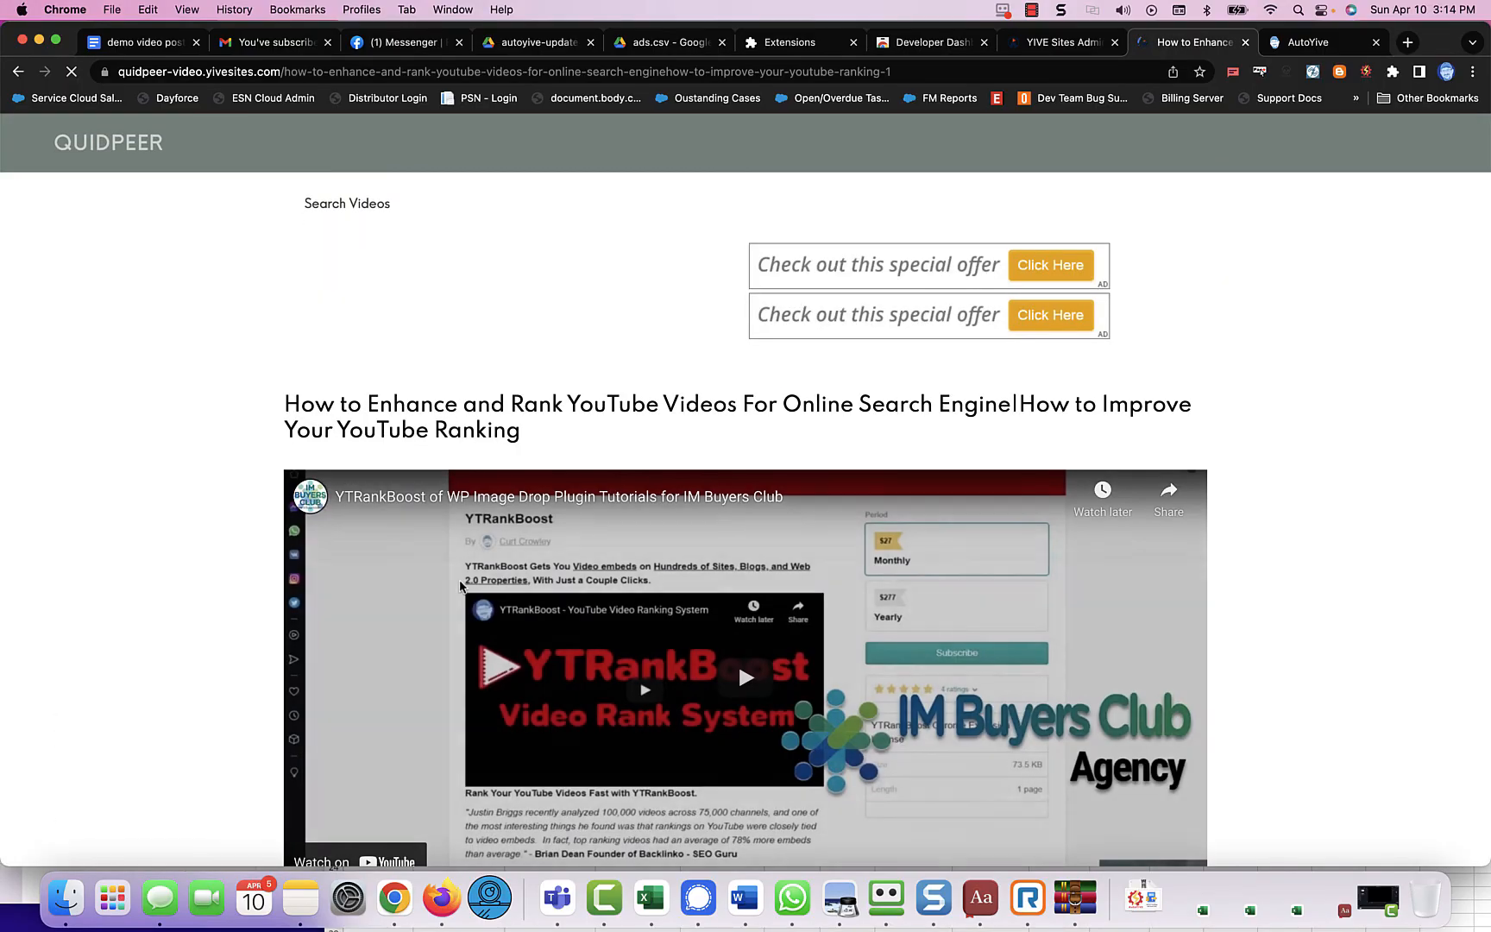
scroll(460, 587, down, 15)
scroll(459, 587, down, 5)
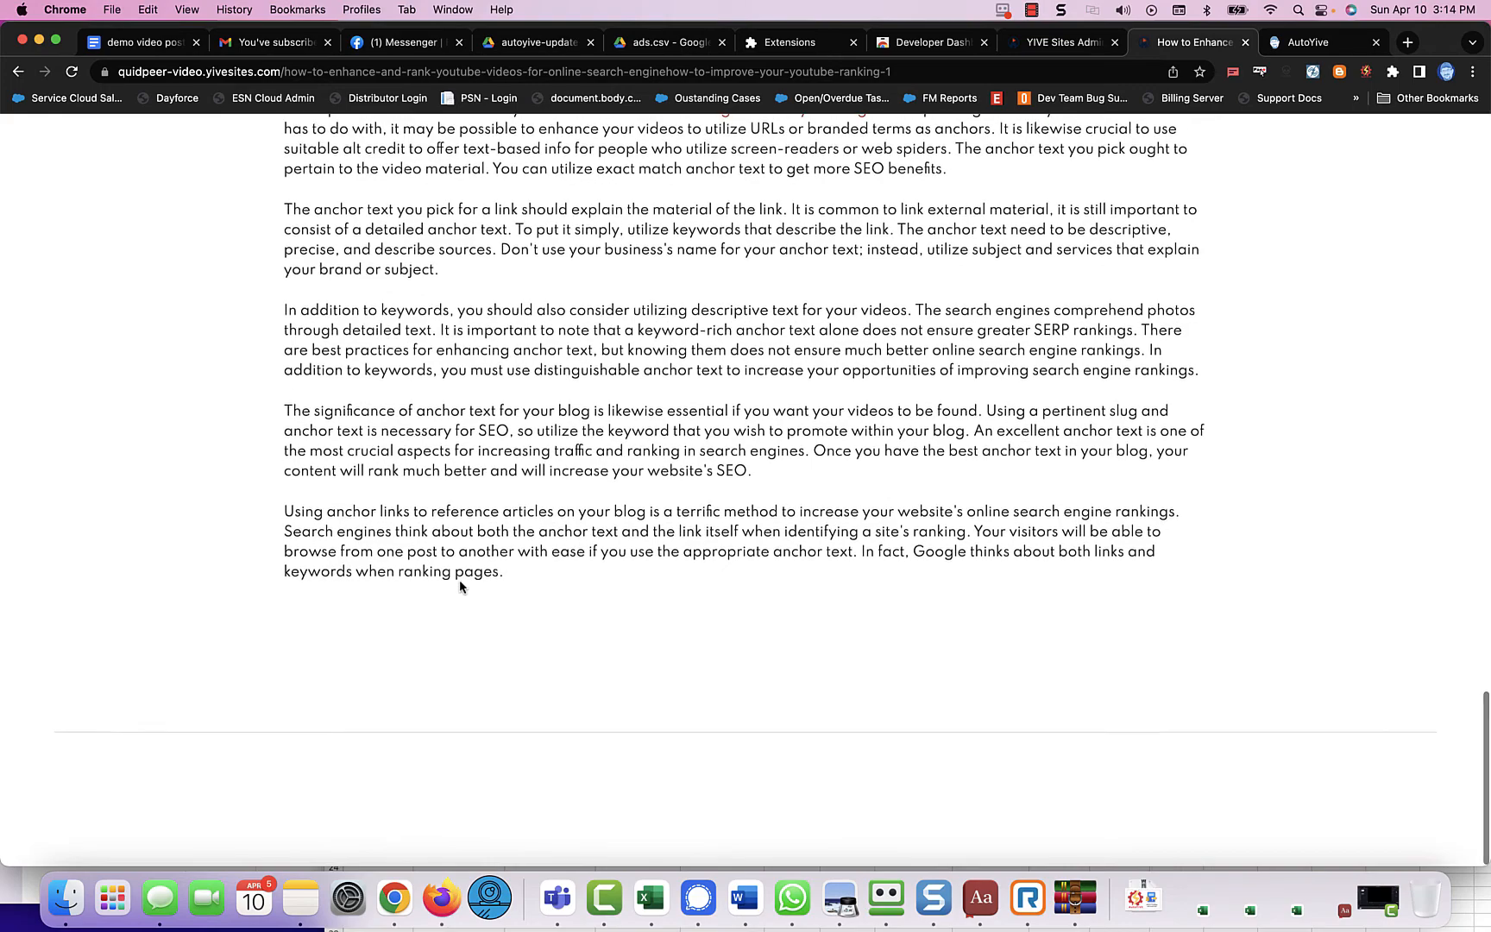
scroll(459, 587, up, 20)
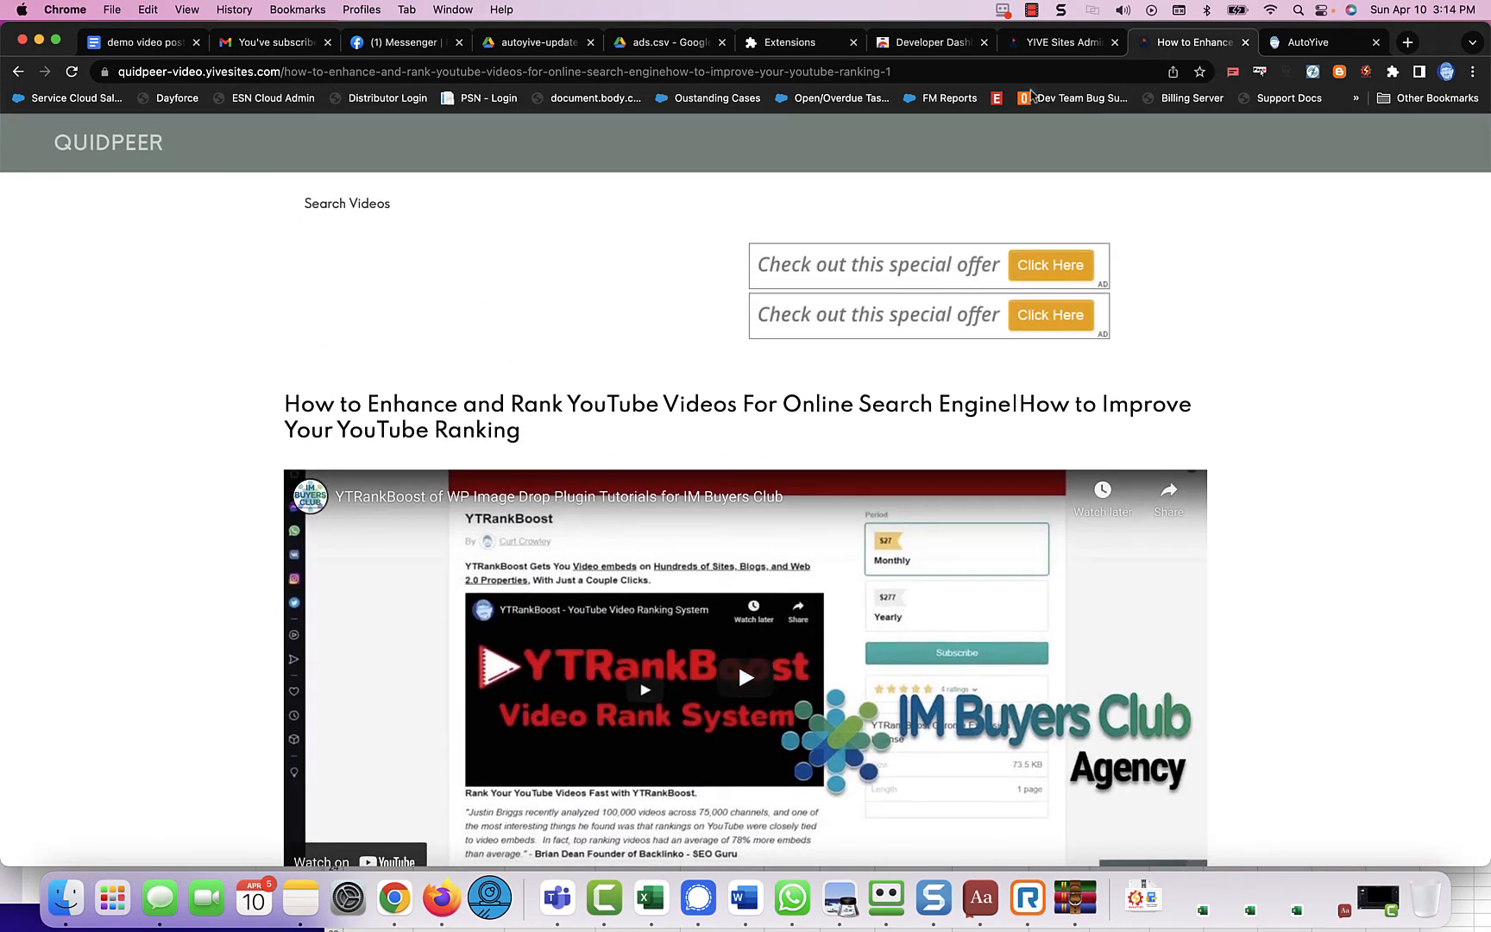
- Switch to the AutoYive product page on Gumroad to view the extension's offer
click(1286, 50)
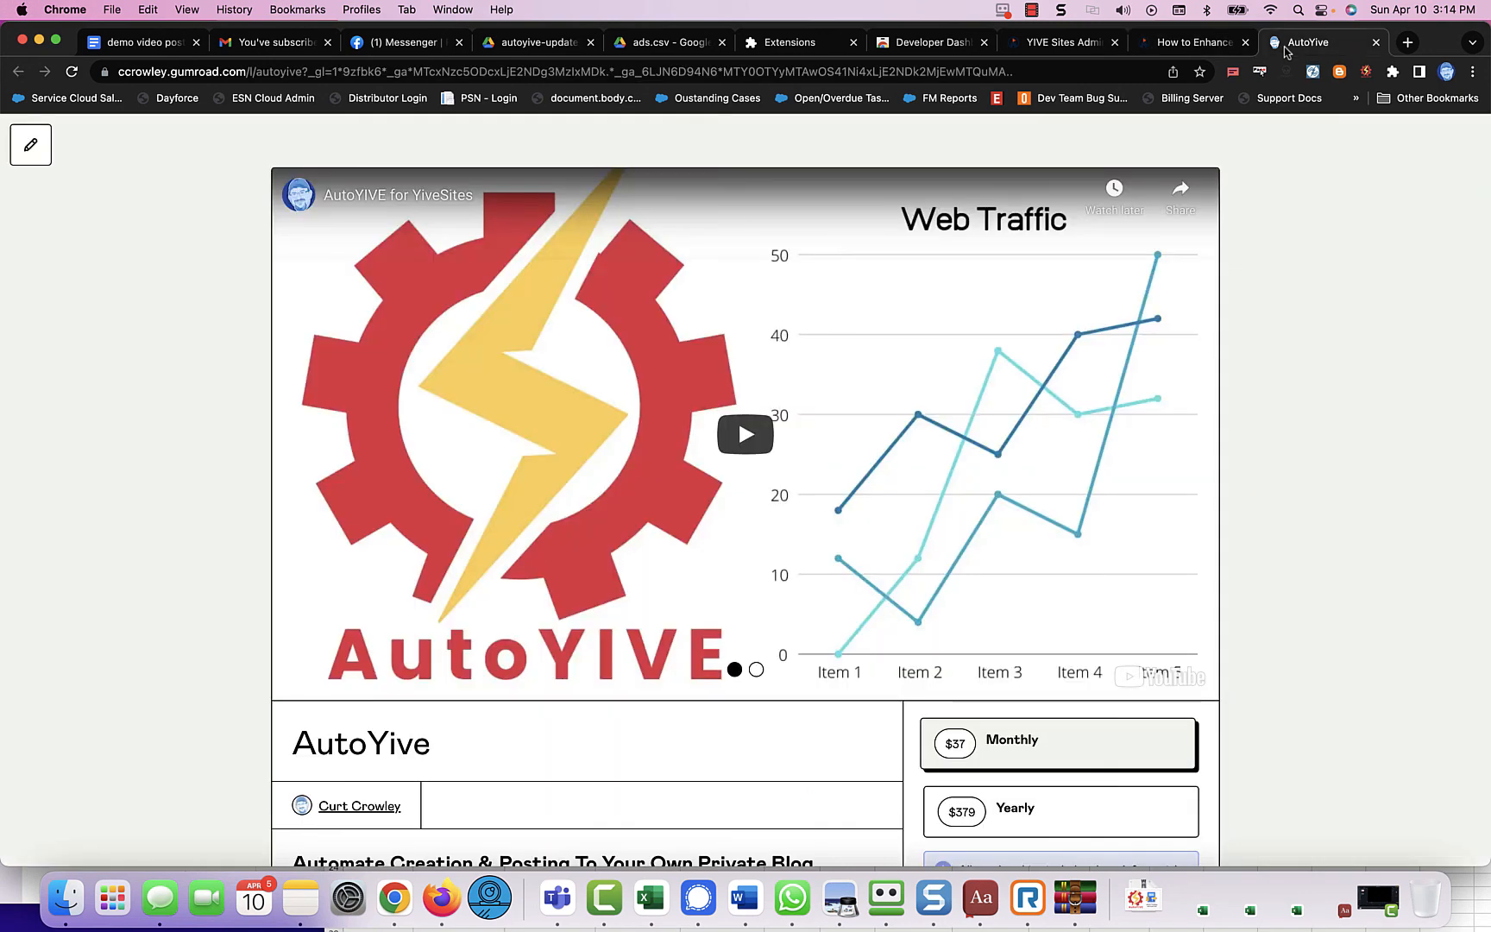